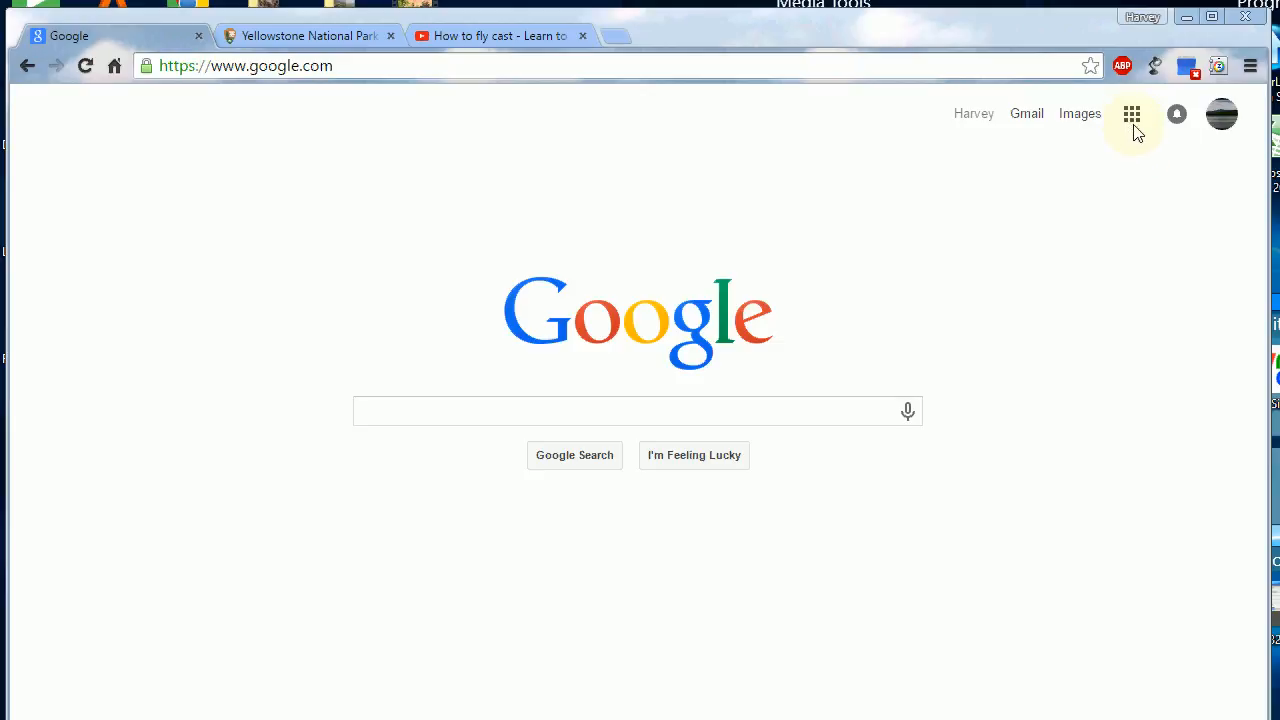
click(1132, 116)
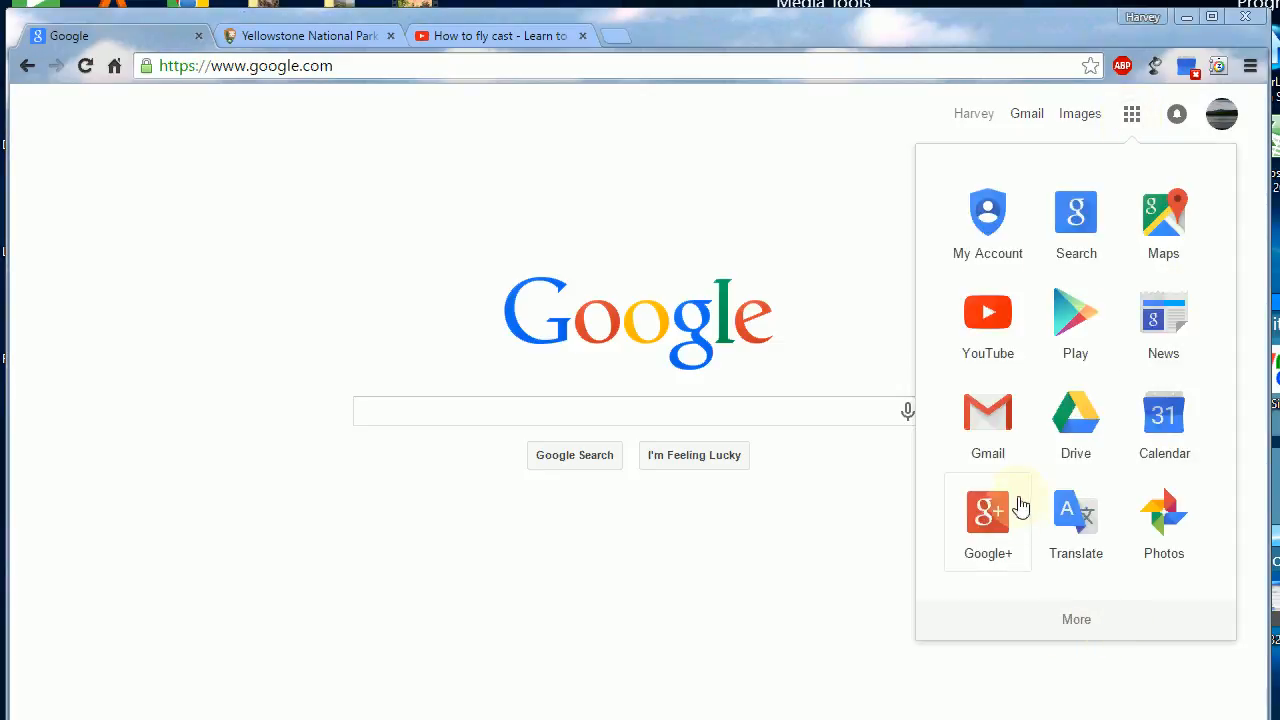
click(1062, 612)
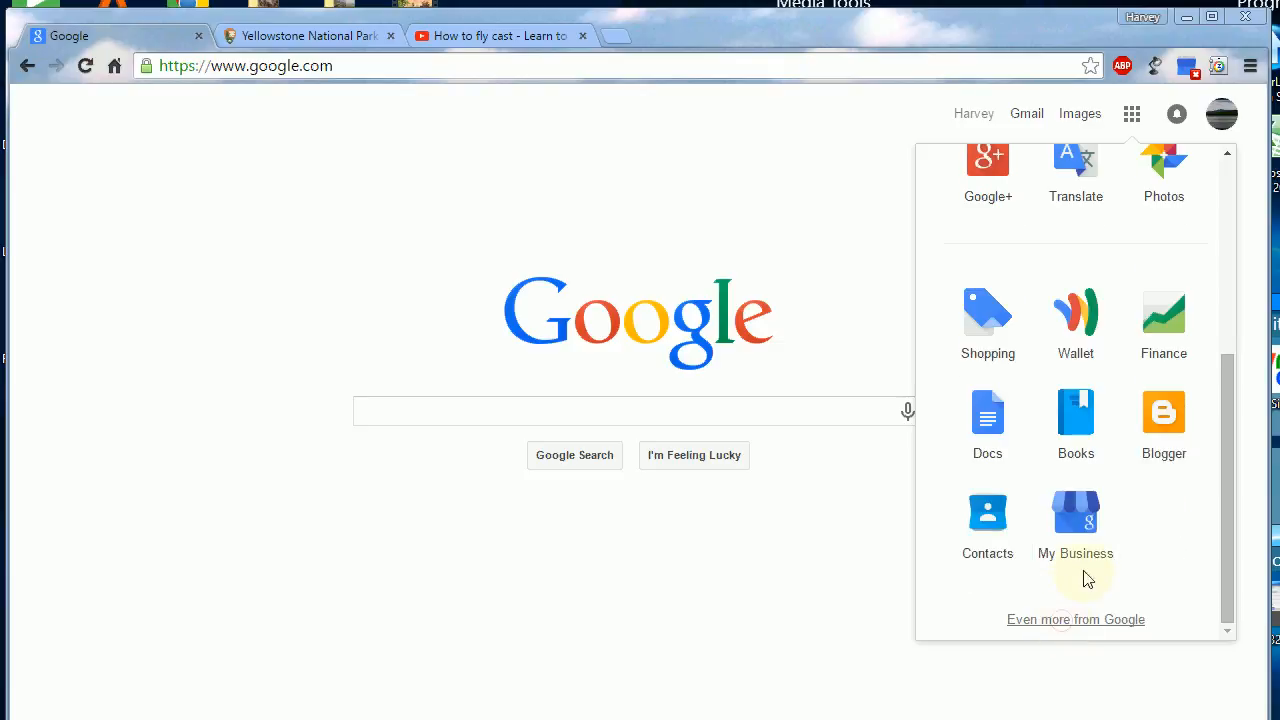
click(1146, 434)
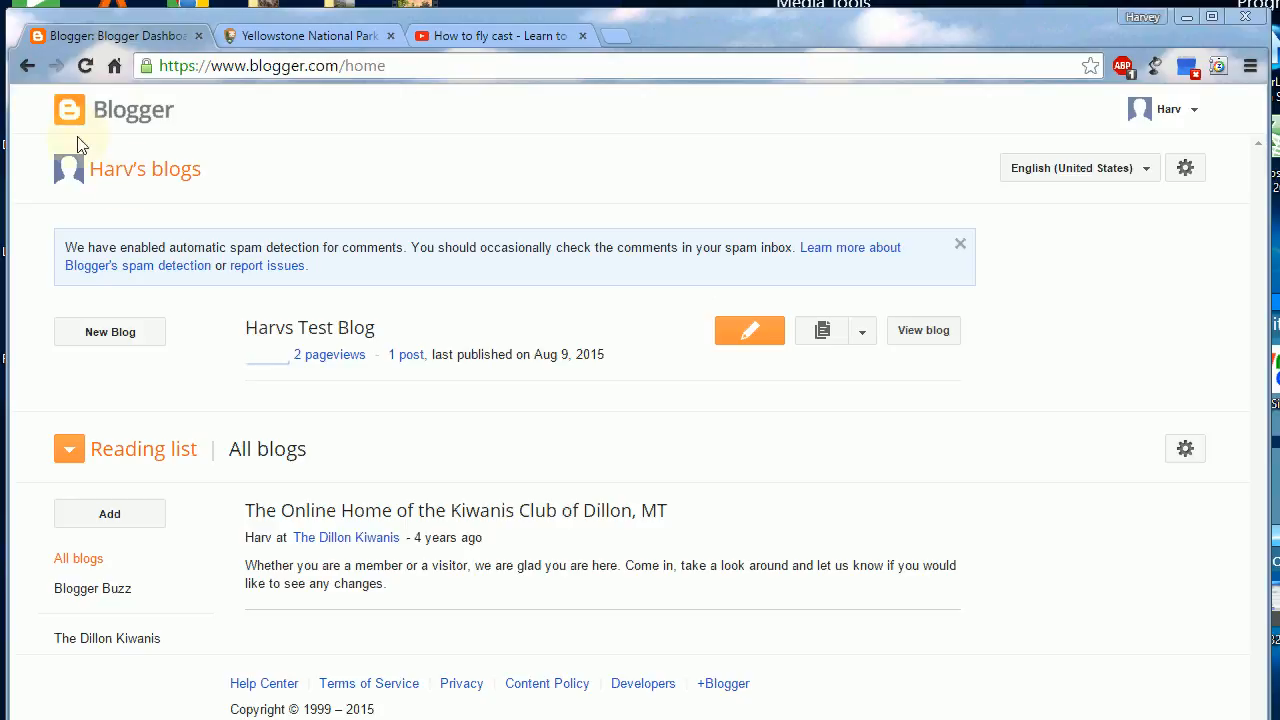
click(27, 71)
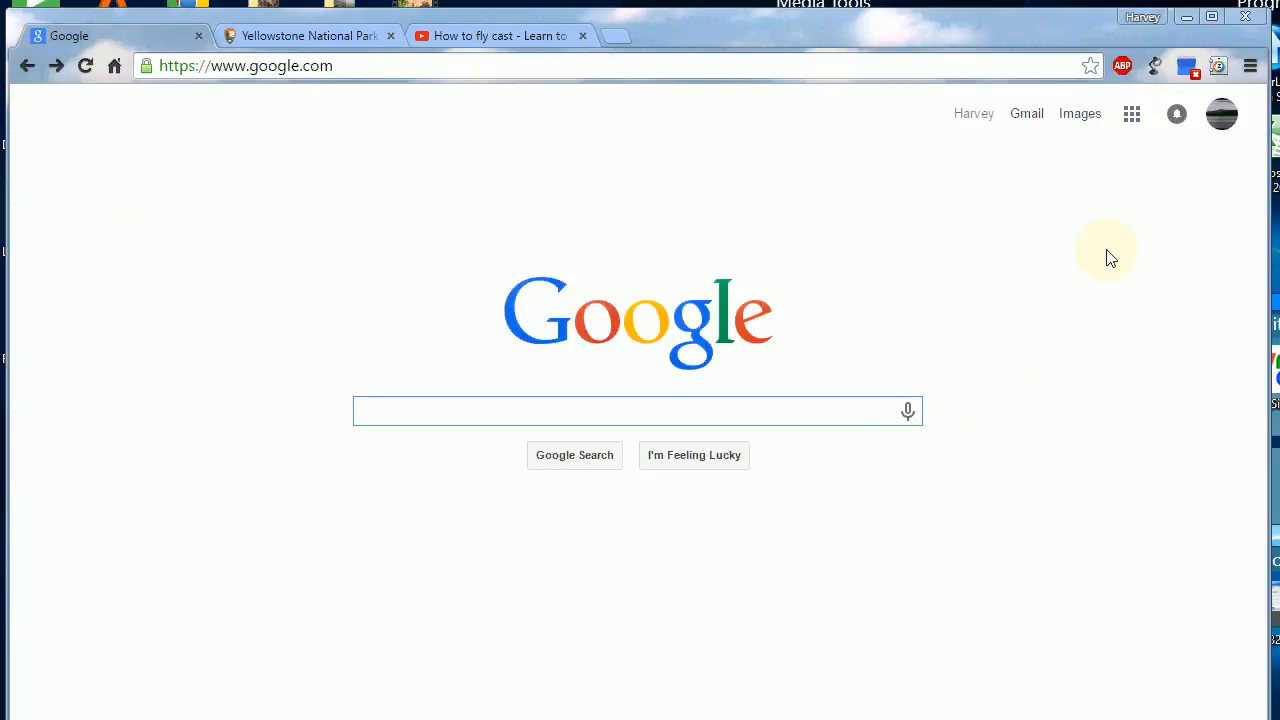
Step: Go to Blogger from the Google apps list and open the existing test blog
click(1133, 118)
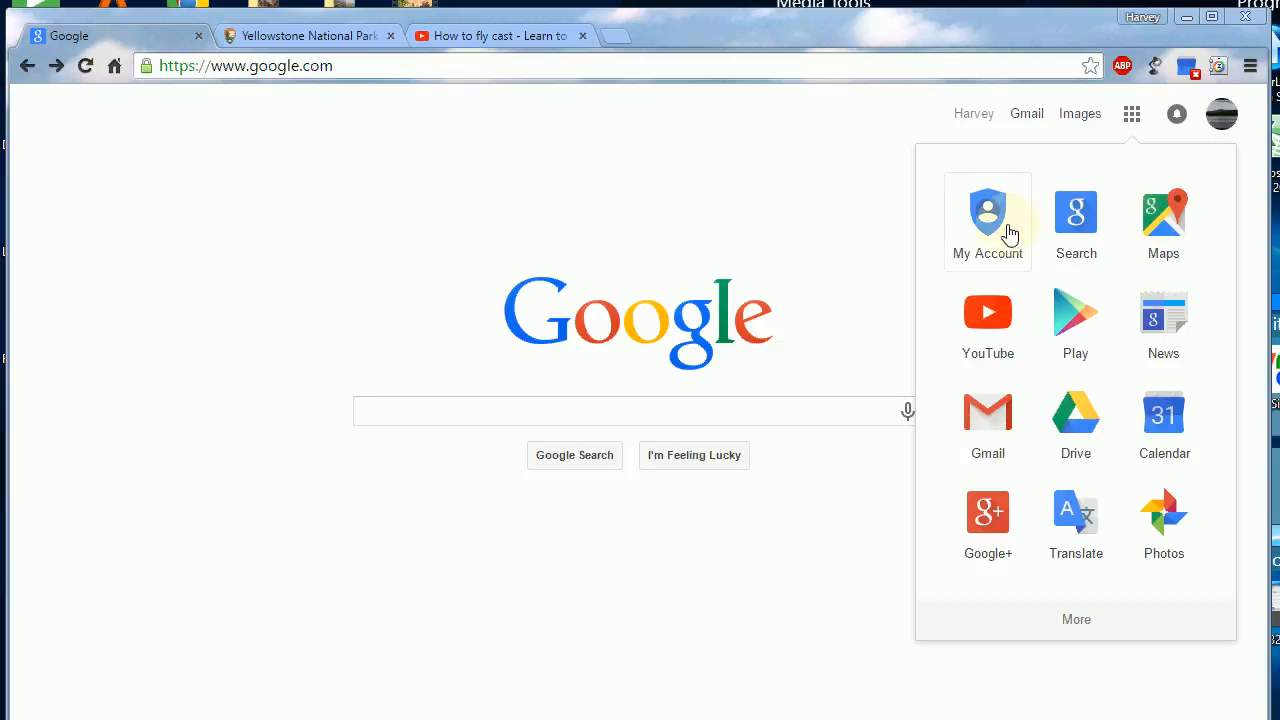
click(1076, 620)
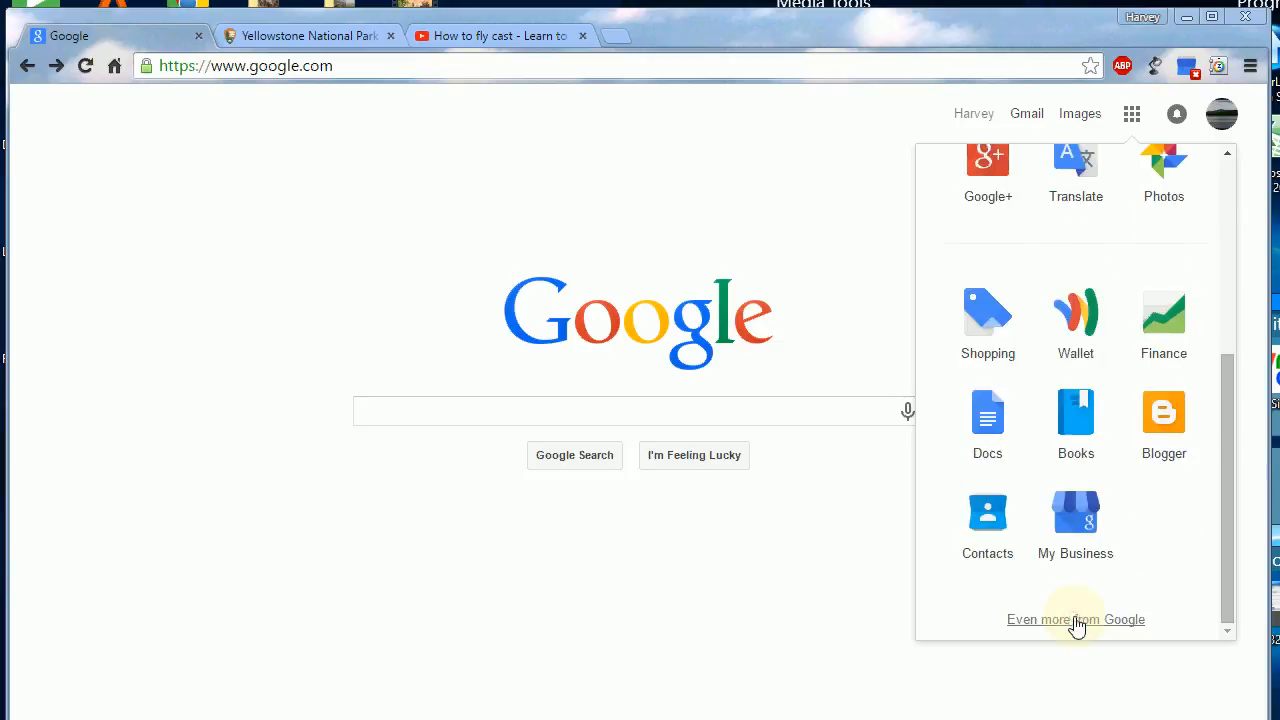
click(1169, 444)
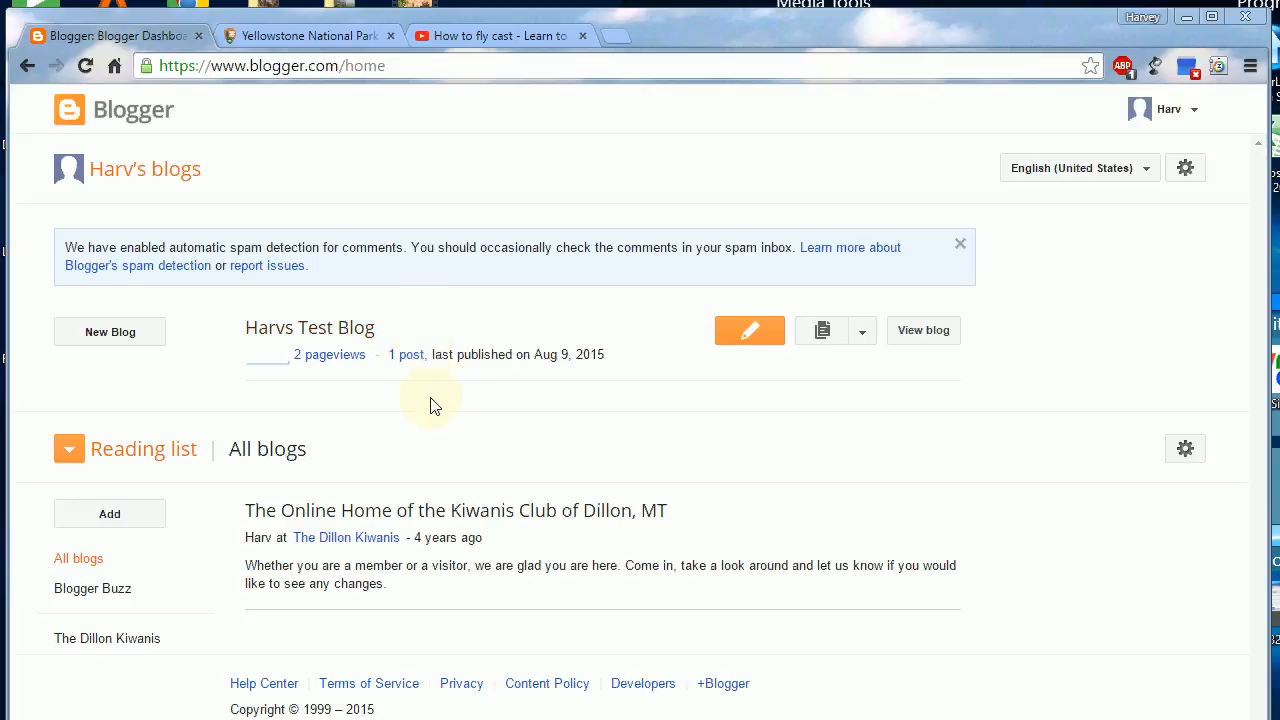
click(333, 339)
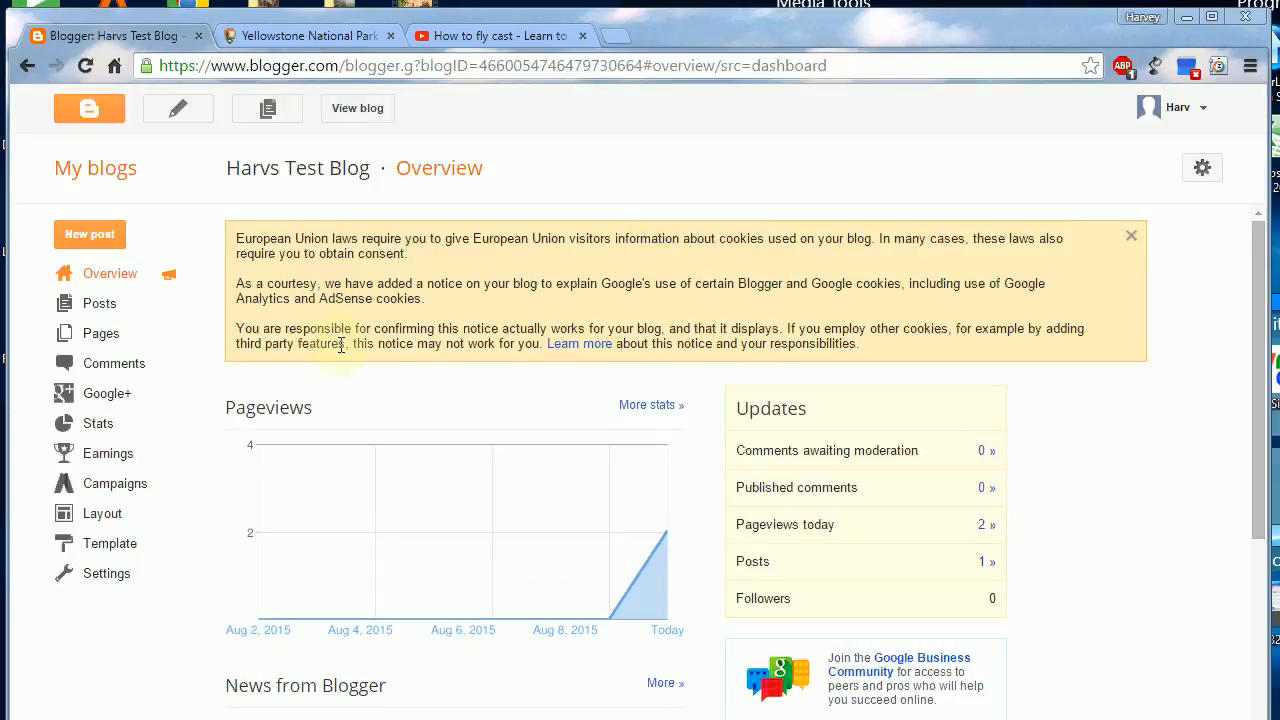
Step: Delete the draft "My First Post" from the blog's list of posts
click(97, 308)
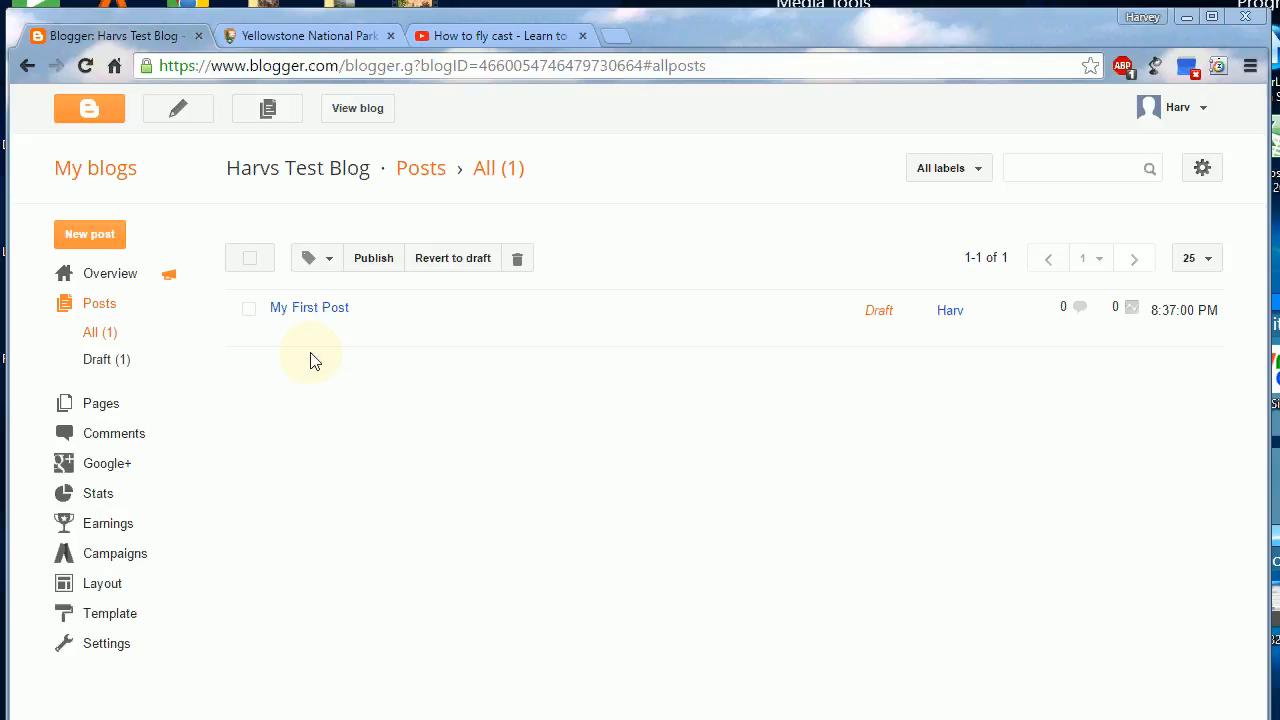
mouse_move(300, 325)
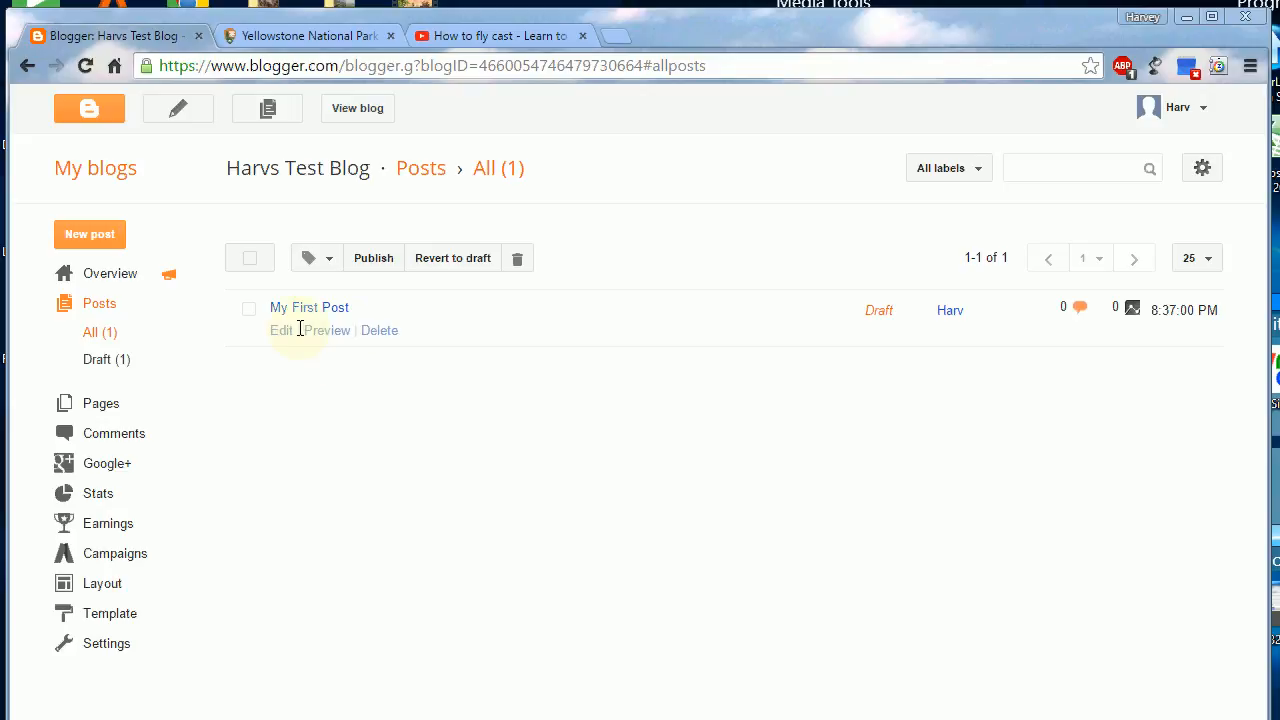
click(380, 332)
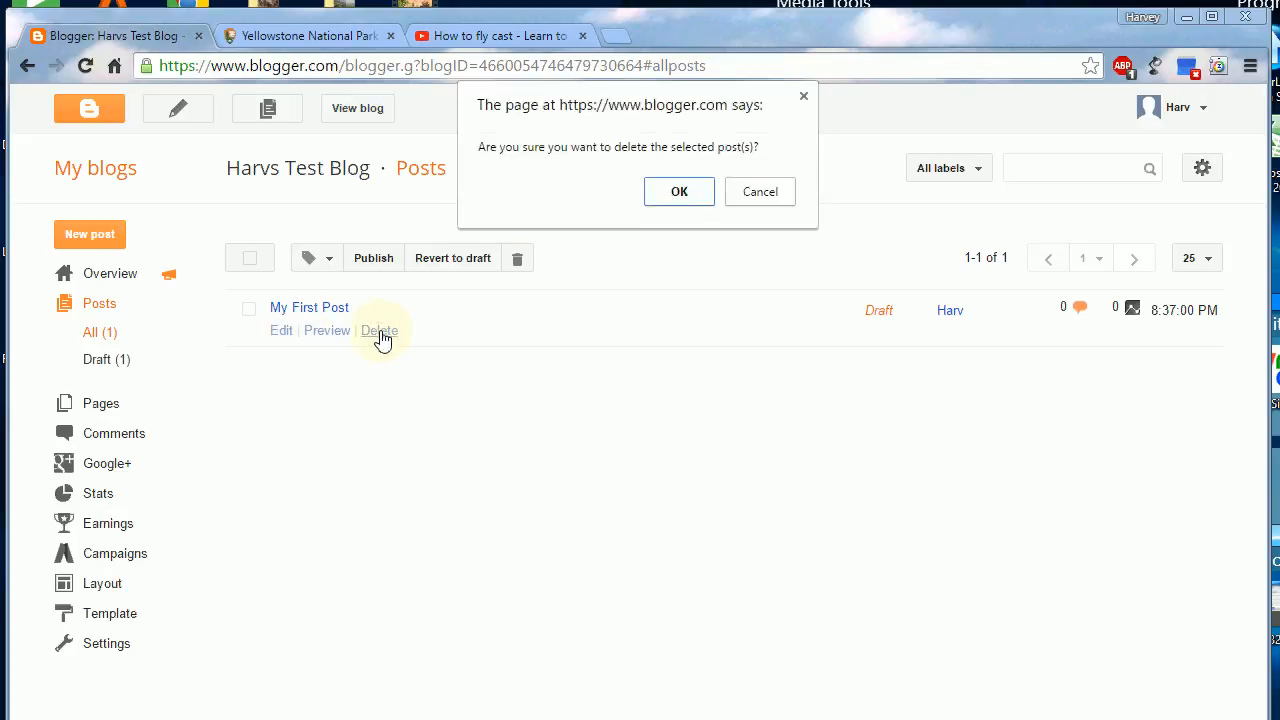
click(676, 199)
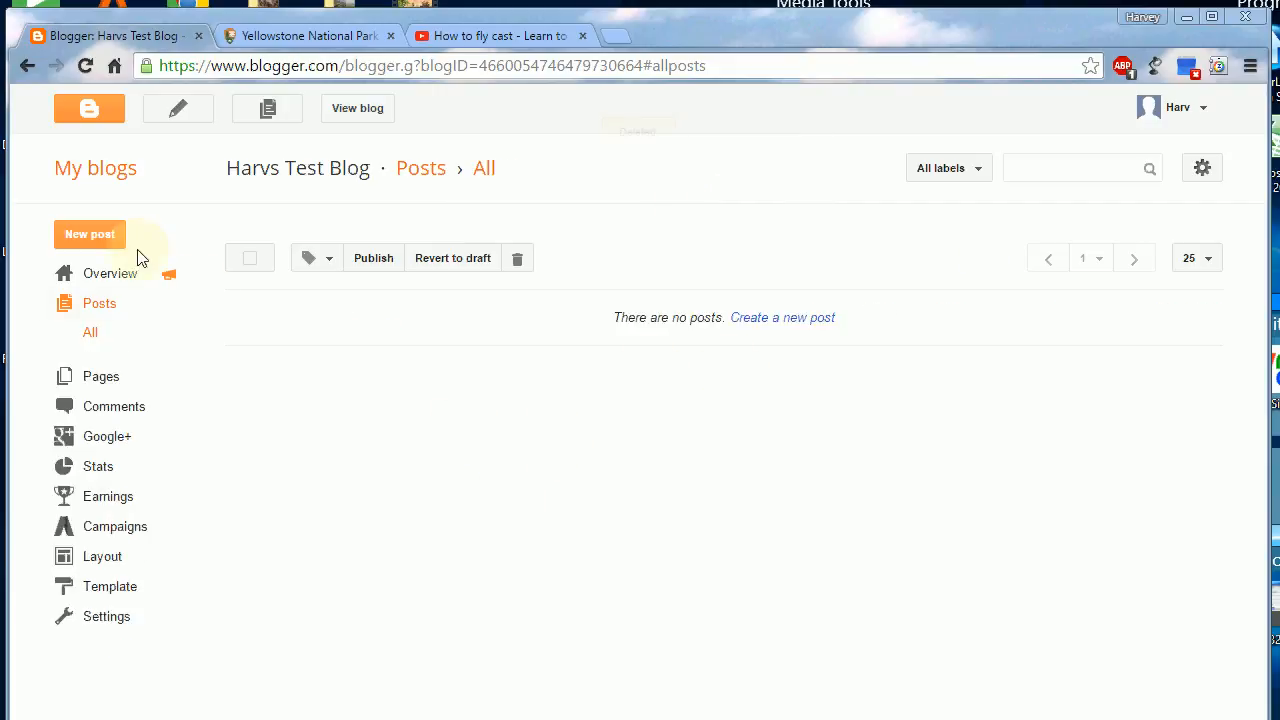
Step: Create a new blog post and title it "My First Post"
click(85, 245)
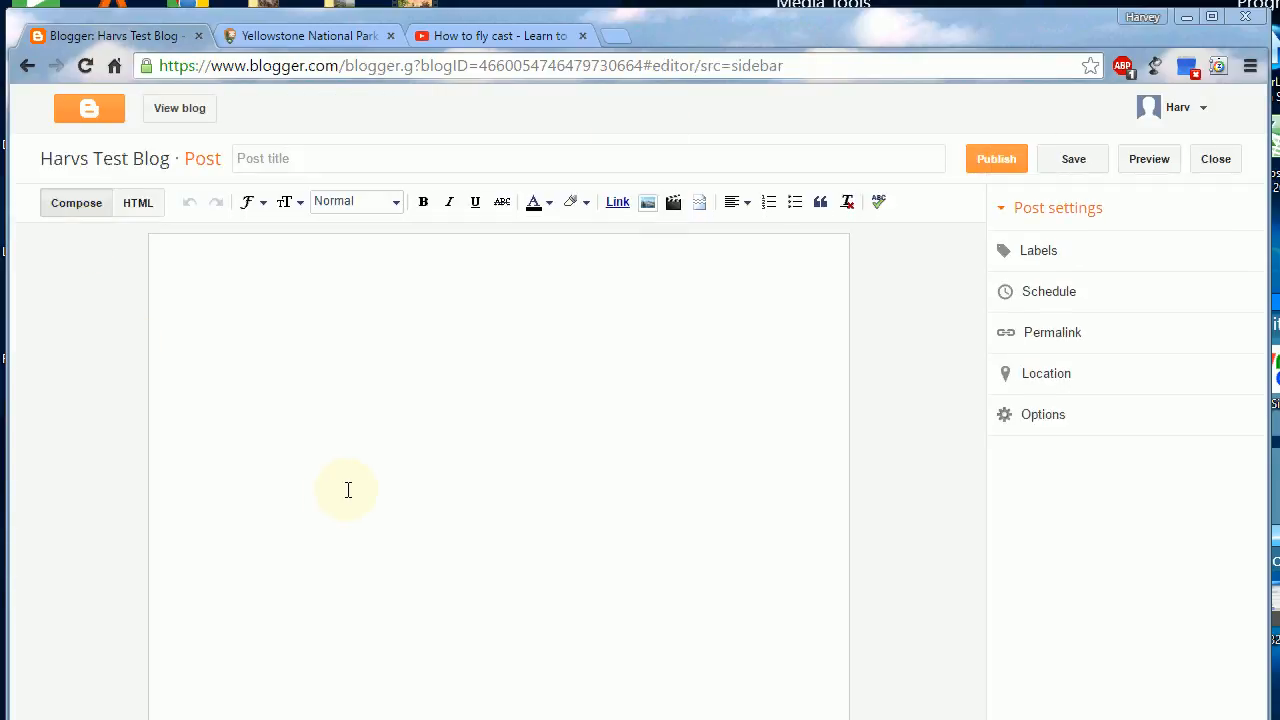
click(314, 163)
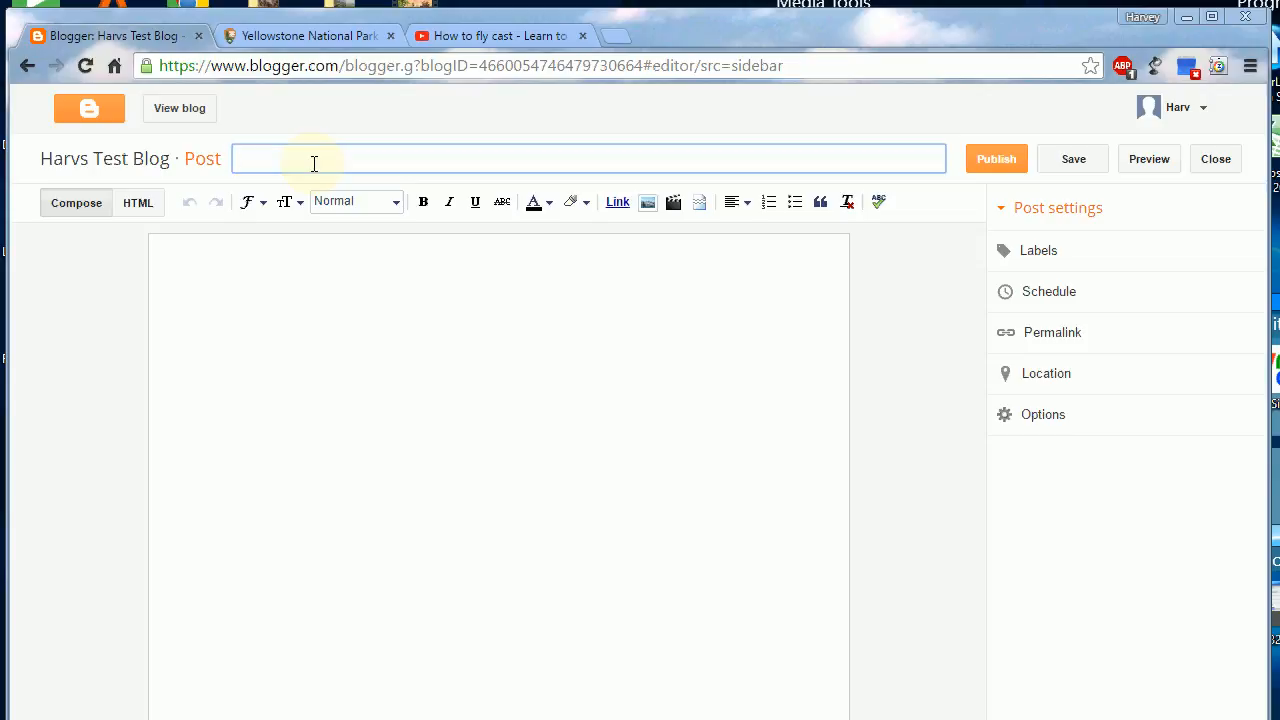
text(My First Post)
Step: Look at the post's HTML view and return to the Compose view
click(288, 268)
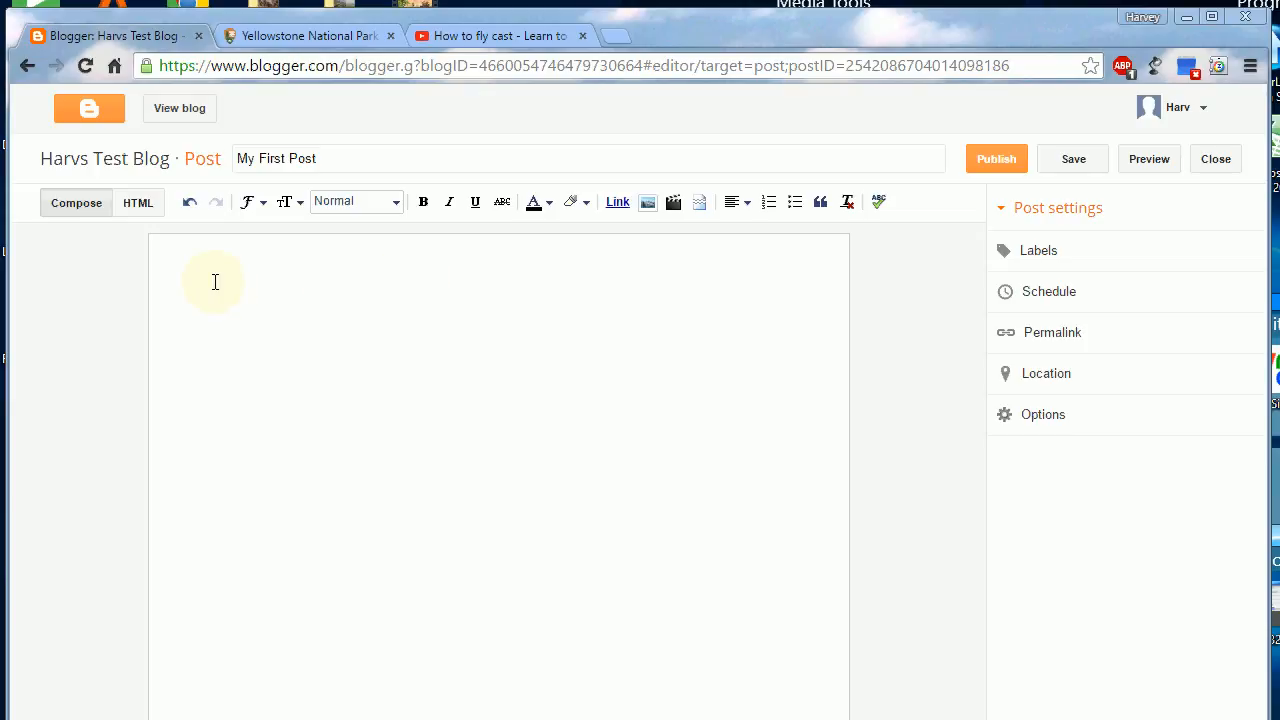
click(141, 208)
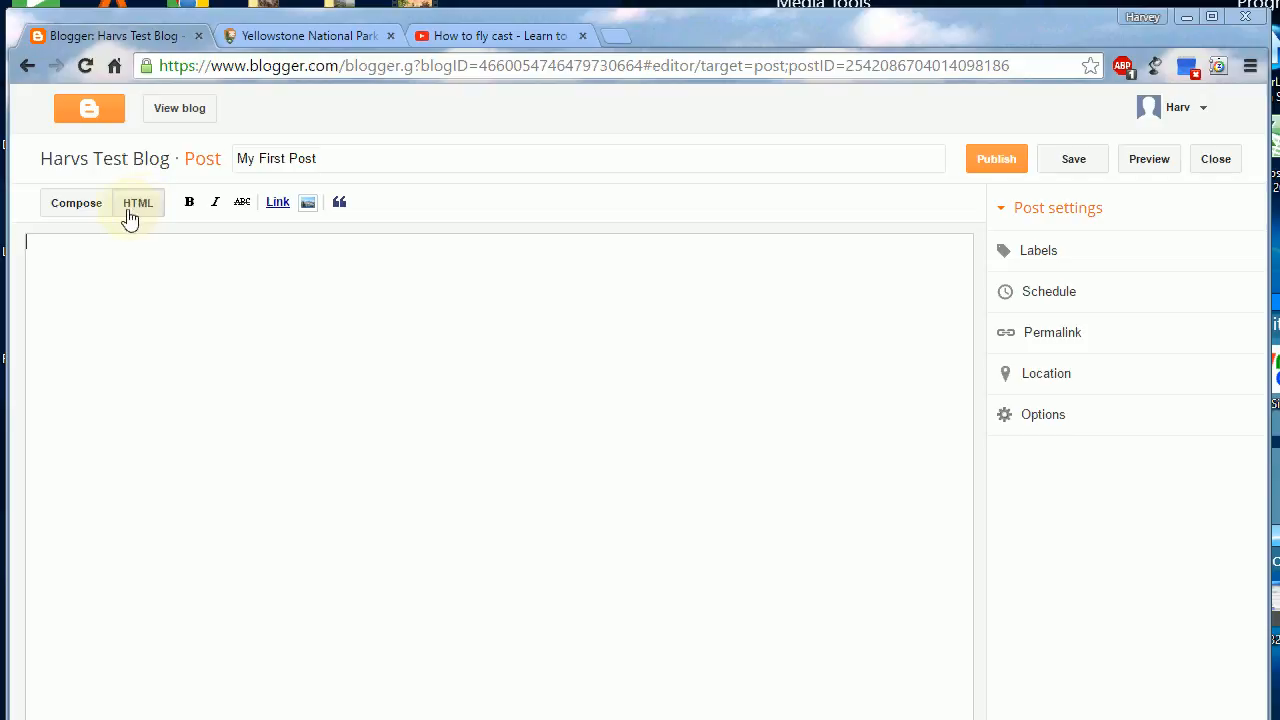
click(75, 210)
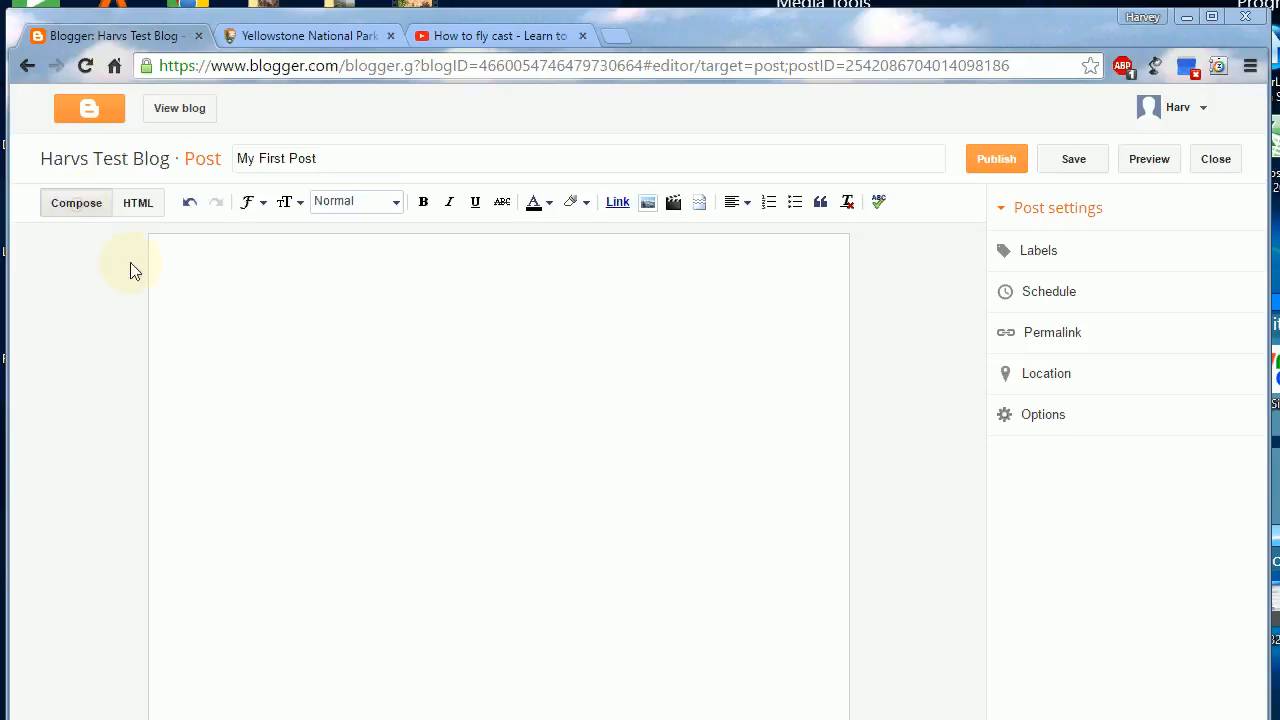
click(211, 279)
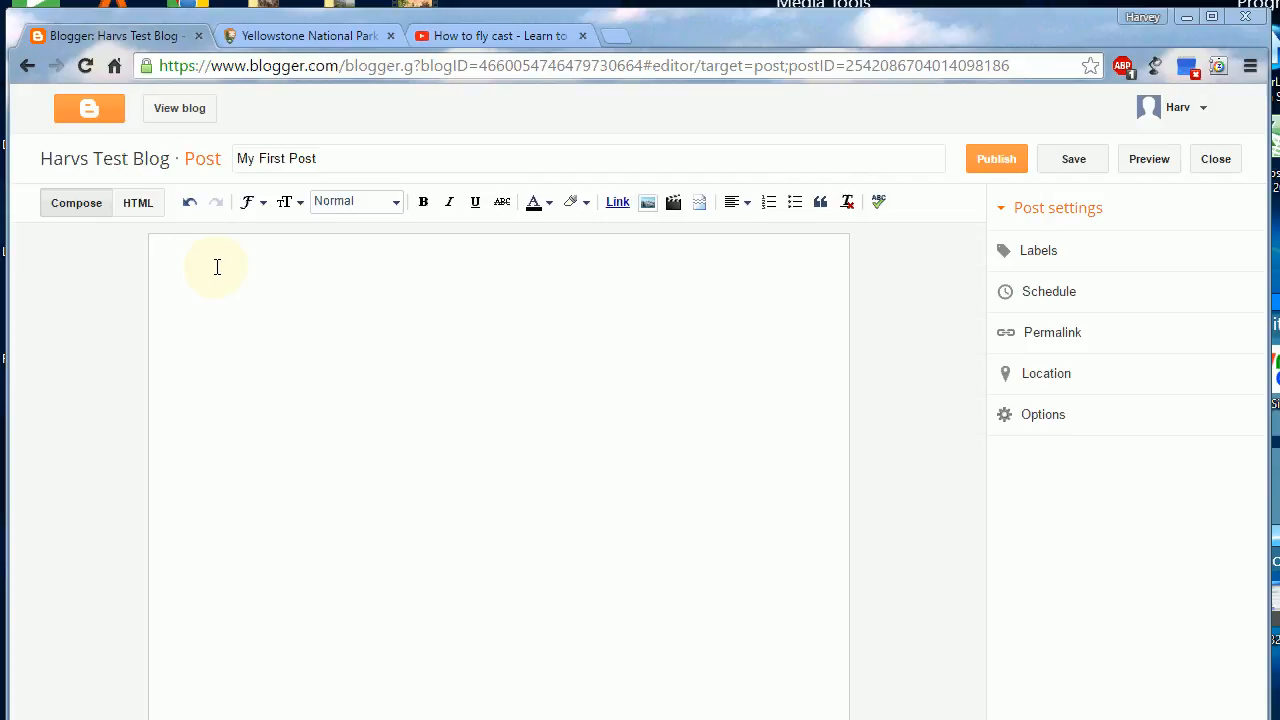
text(WYSIWYG)
key(Return)
key(Return)
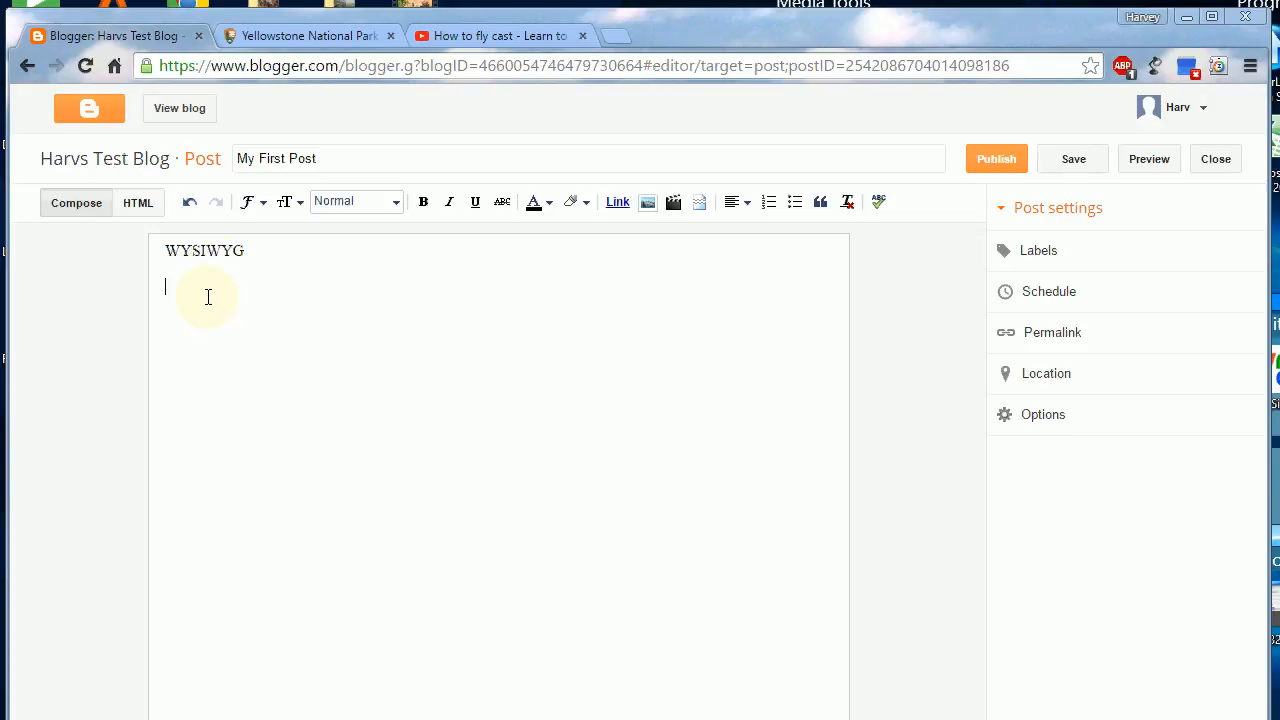
key(shift+Up)
key(shift+Up)
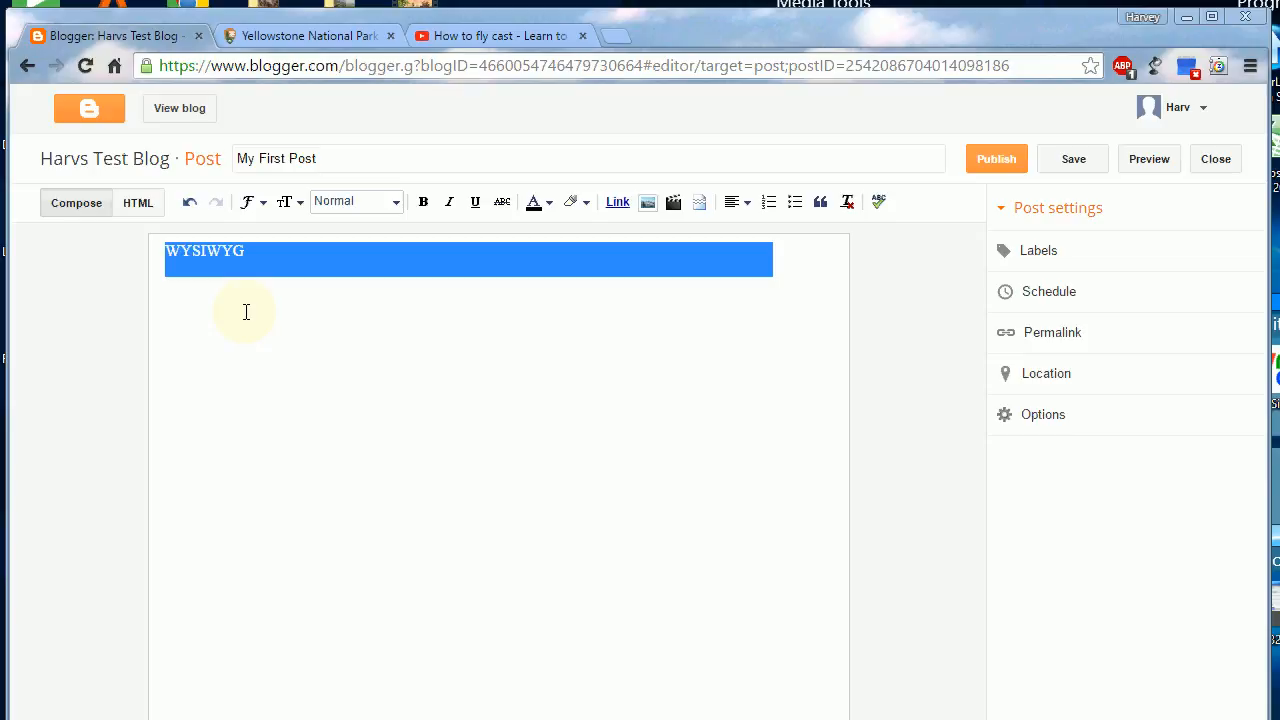
key(Delete)
click(281, 346)
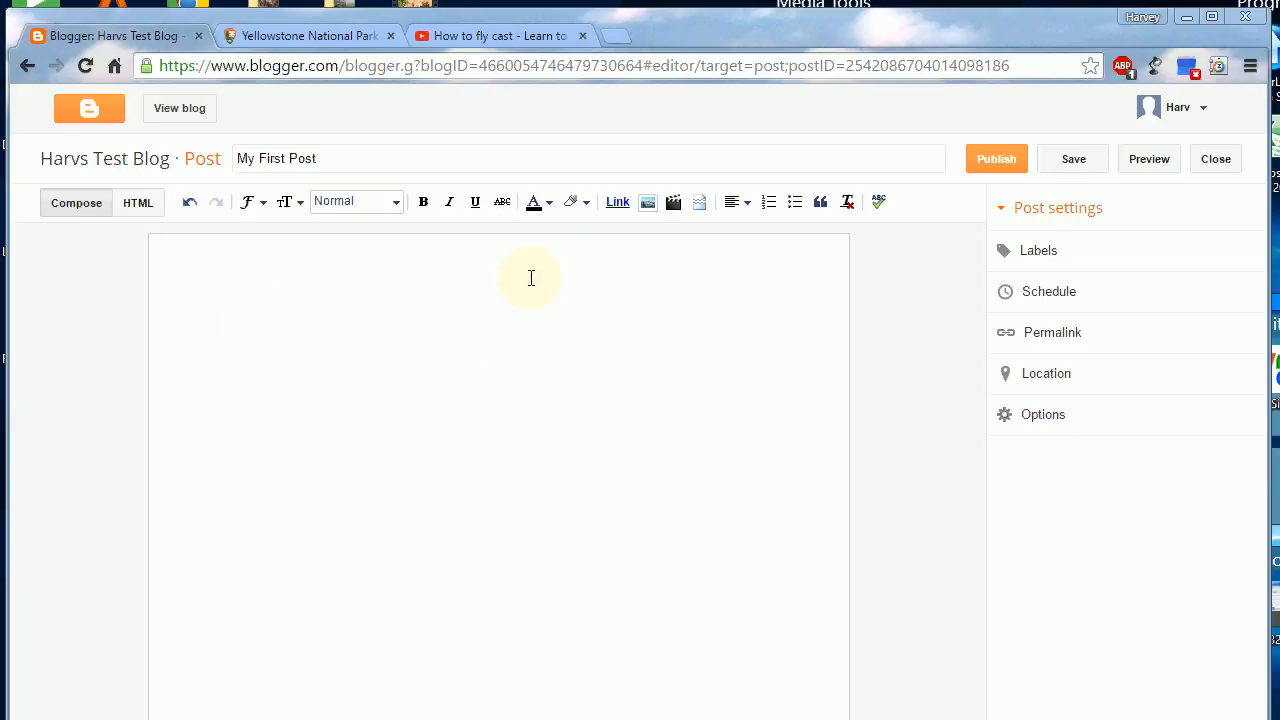
text(sdf)
key(BackSpace)
key(BackSpace)
key(BackSpace)
Step: Write the line "This is going to be my first blog post" in the post body
text(This is going to be my )
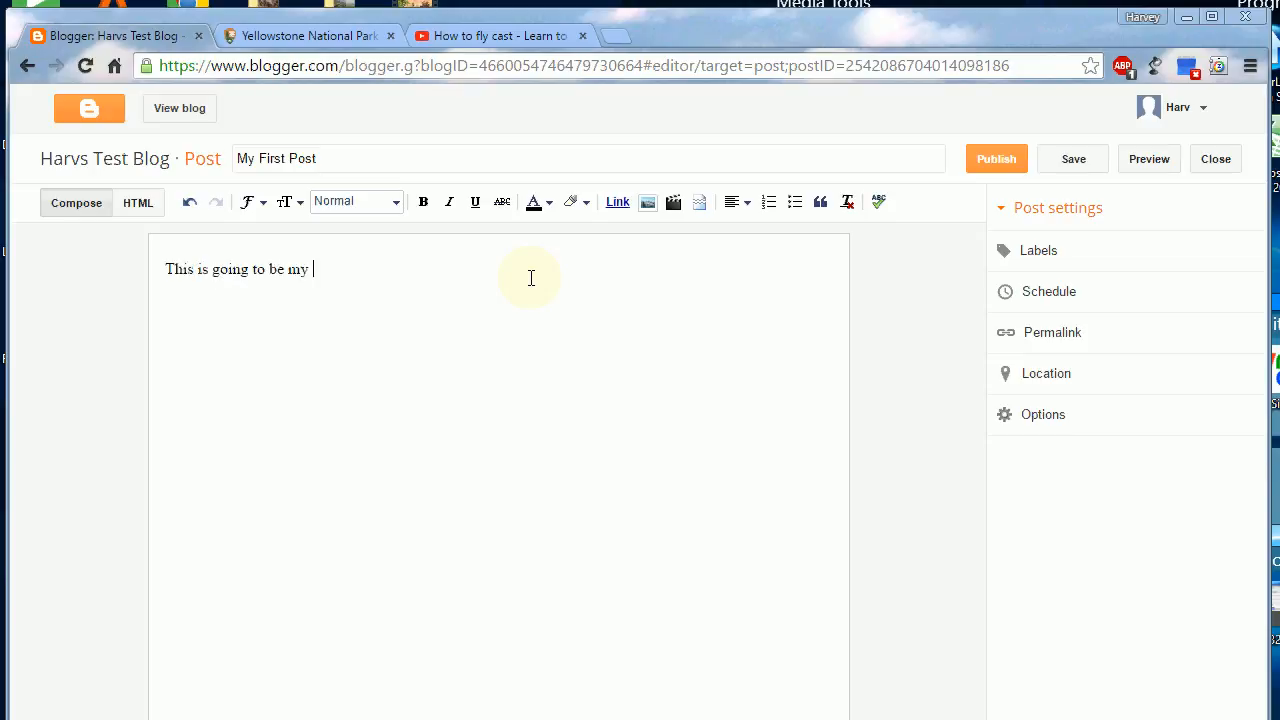
text(first blog post)
key(Return)
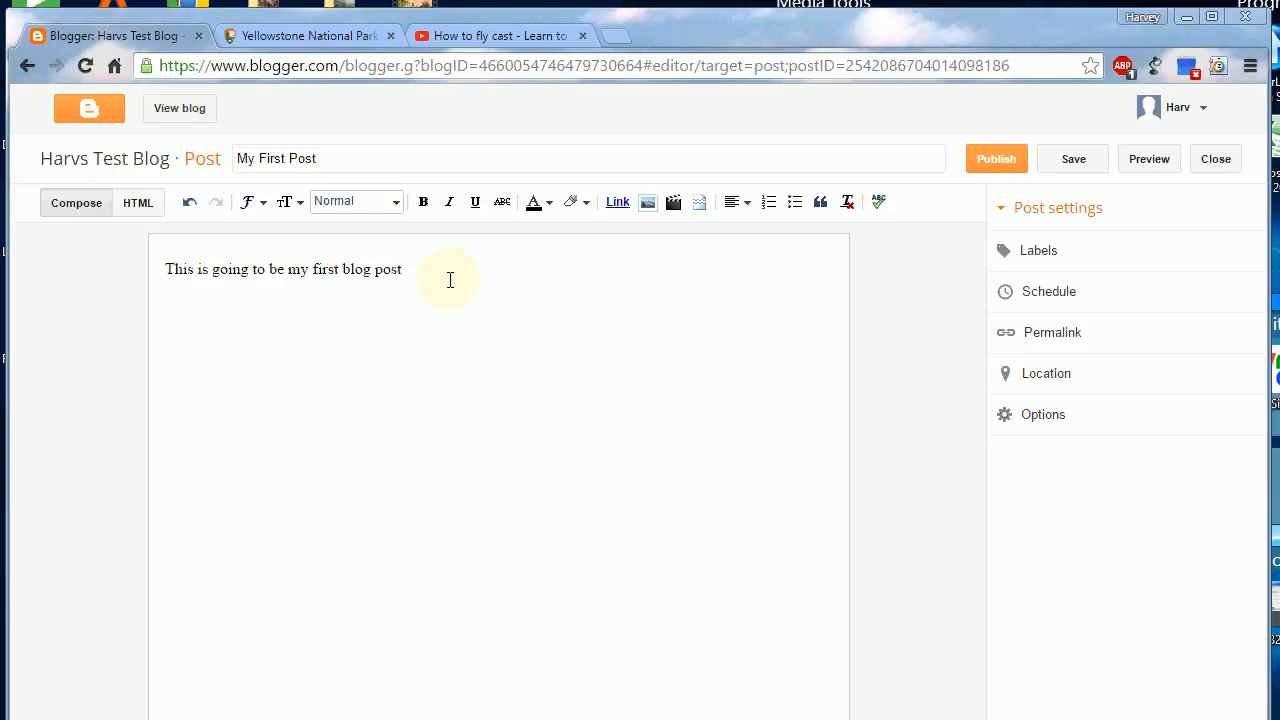
Step: Try the Heading, Subheading and Minor heading styles on the body line and set it back to Normal
drag(440, 278, 166, 272)
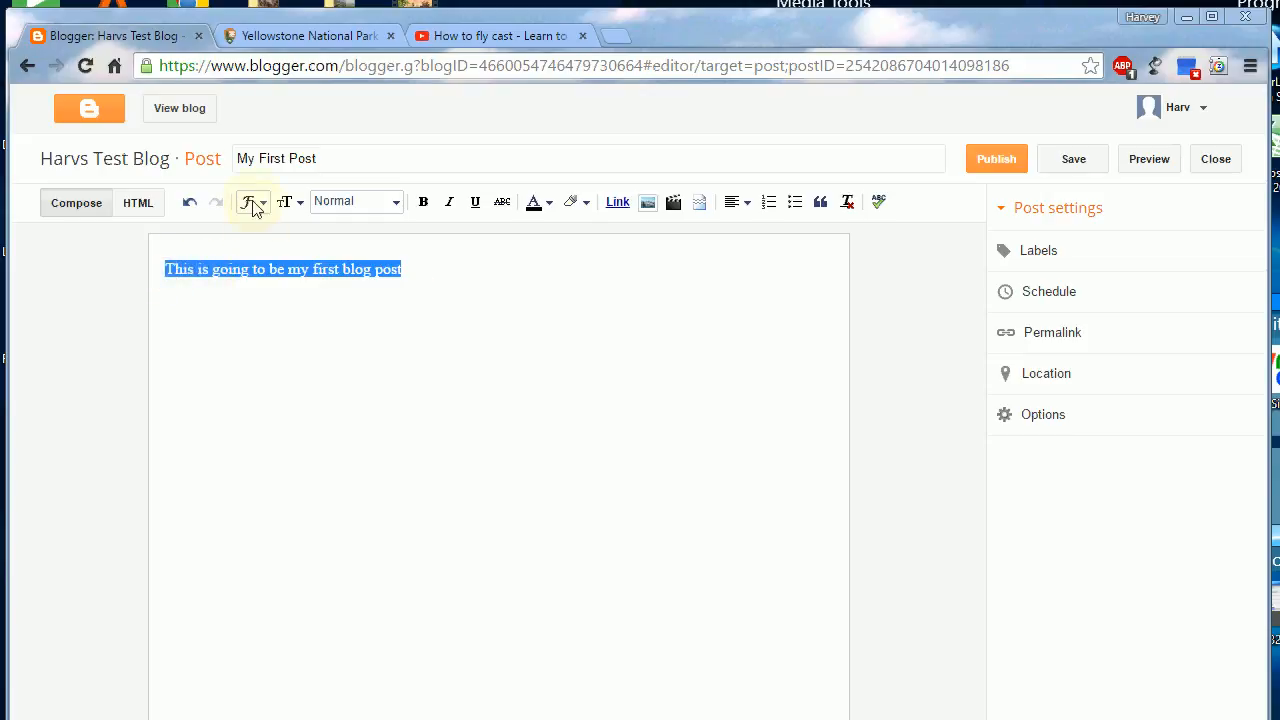
click(396, 205)
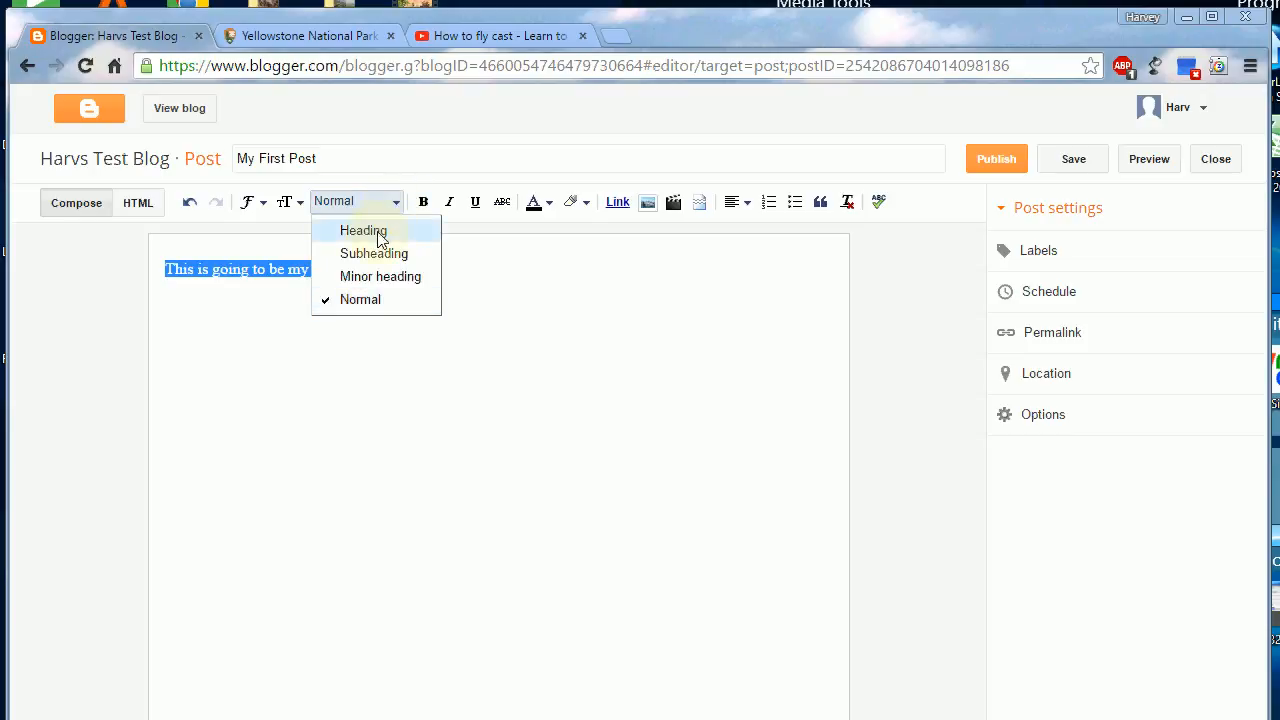
click(378, 240)
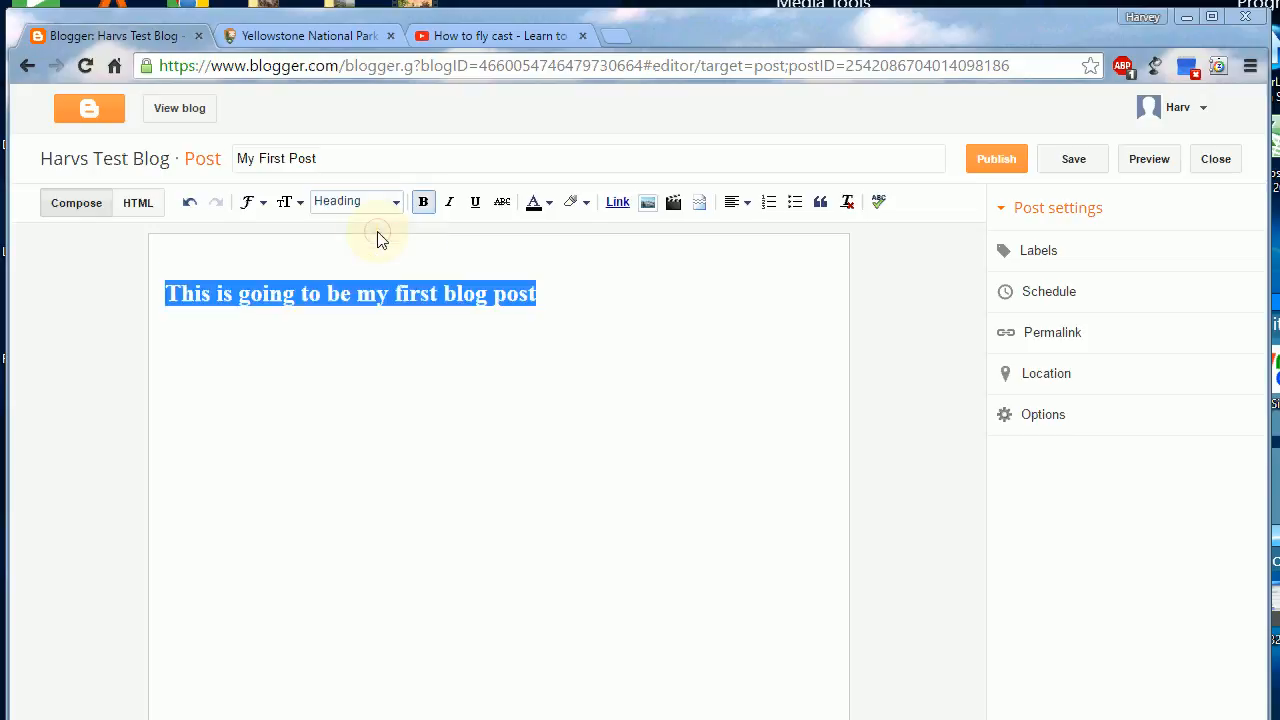
click(428, 308)
click(540, 293)
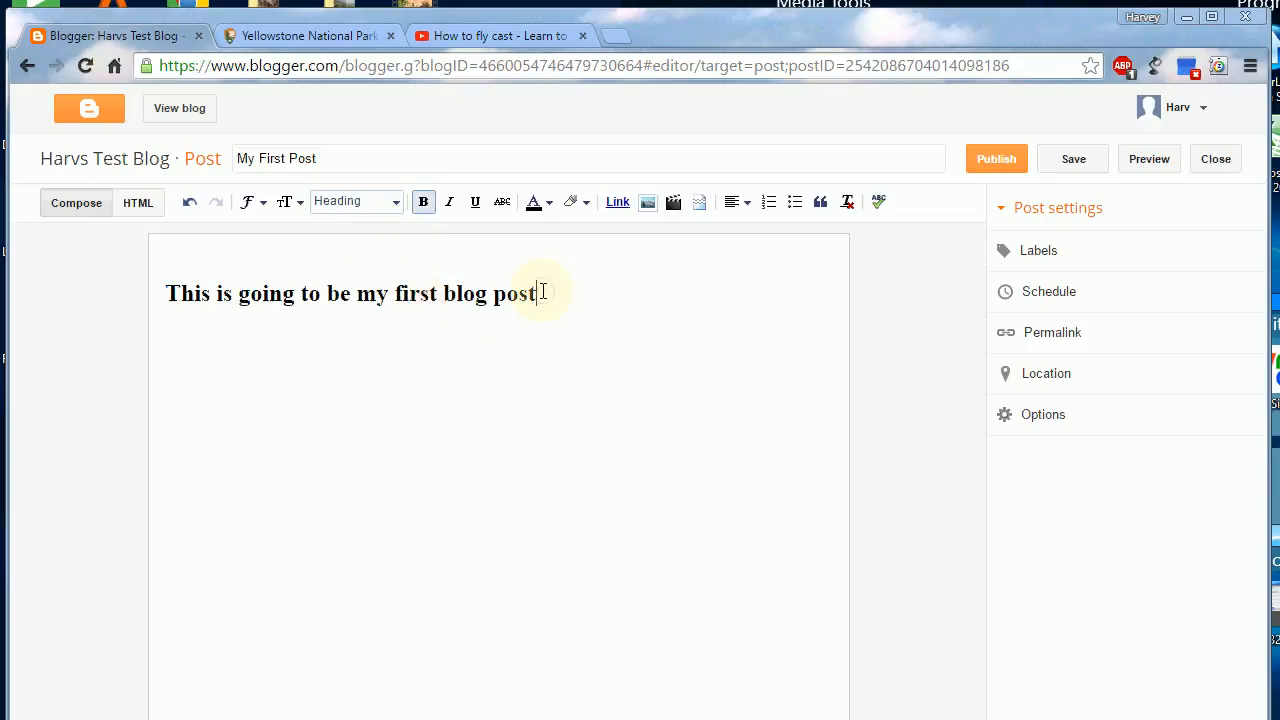
click(396, 205)
click(394, 253)
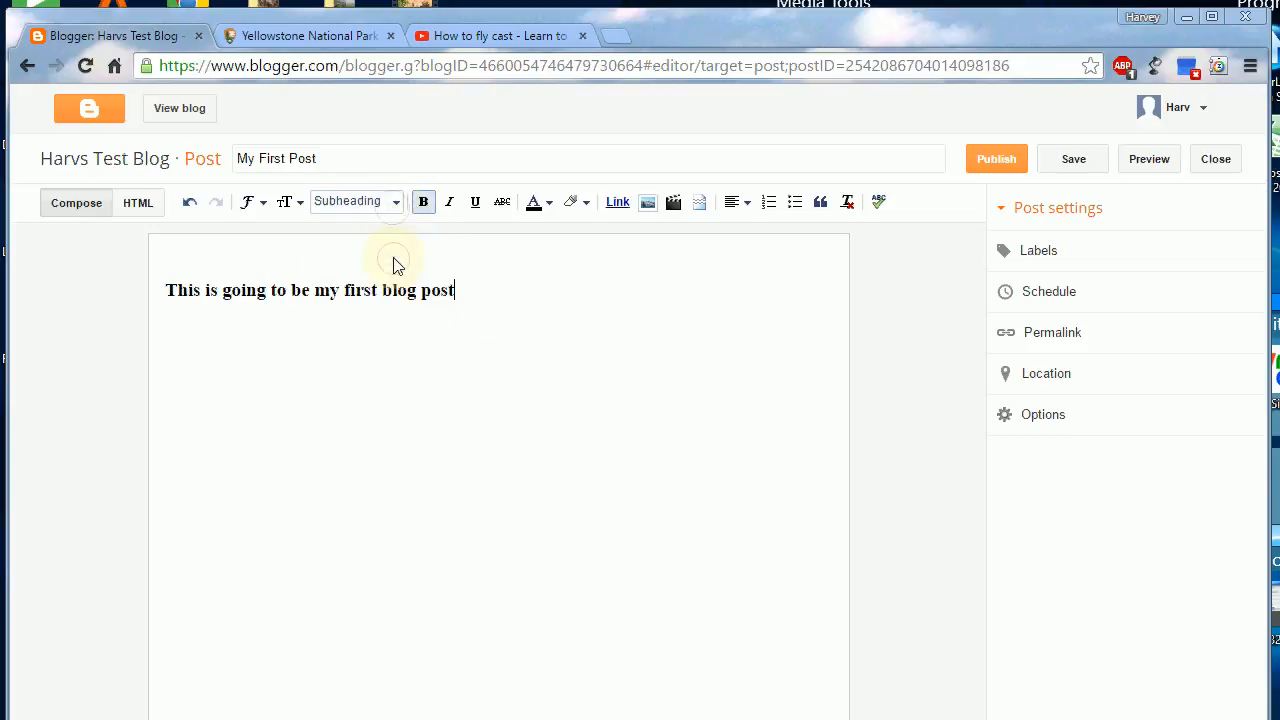
click(394, 204)
click(389, 278)
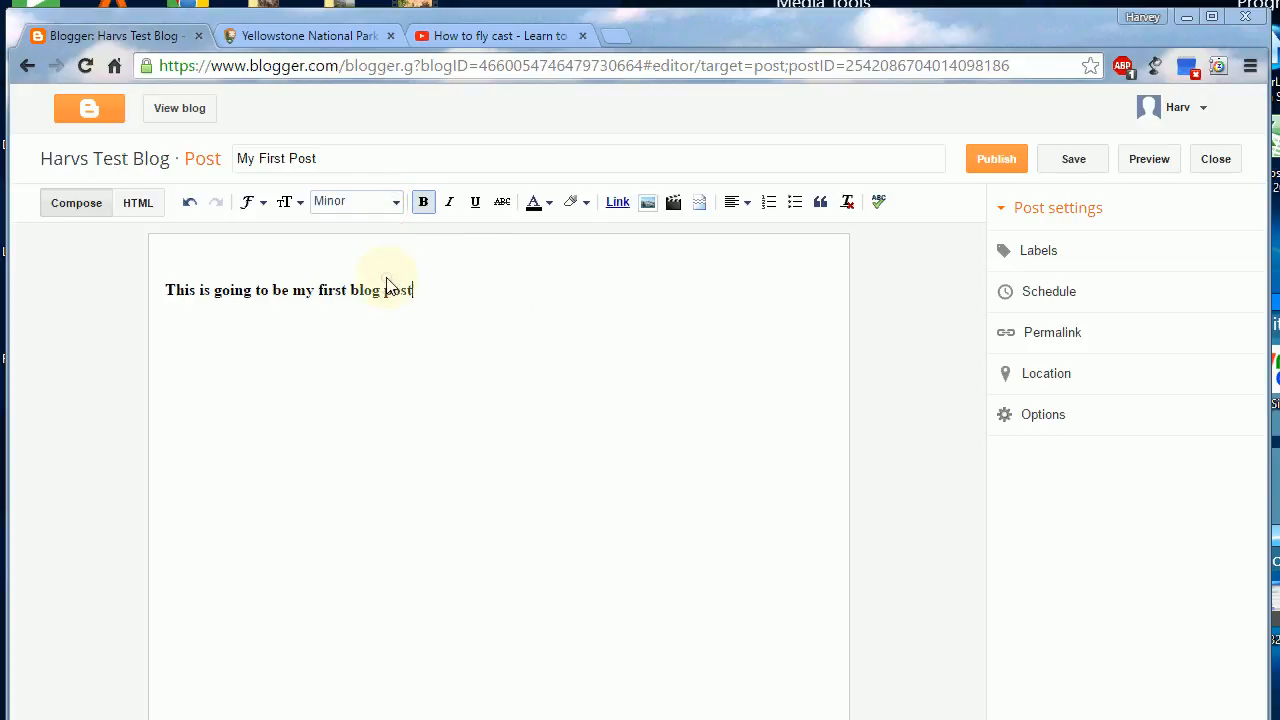
click(396, 204)
click(397, 305)
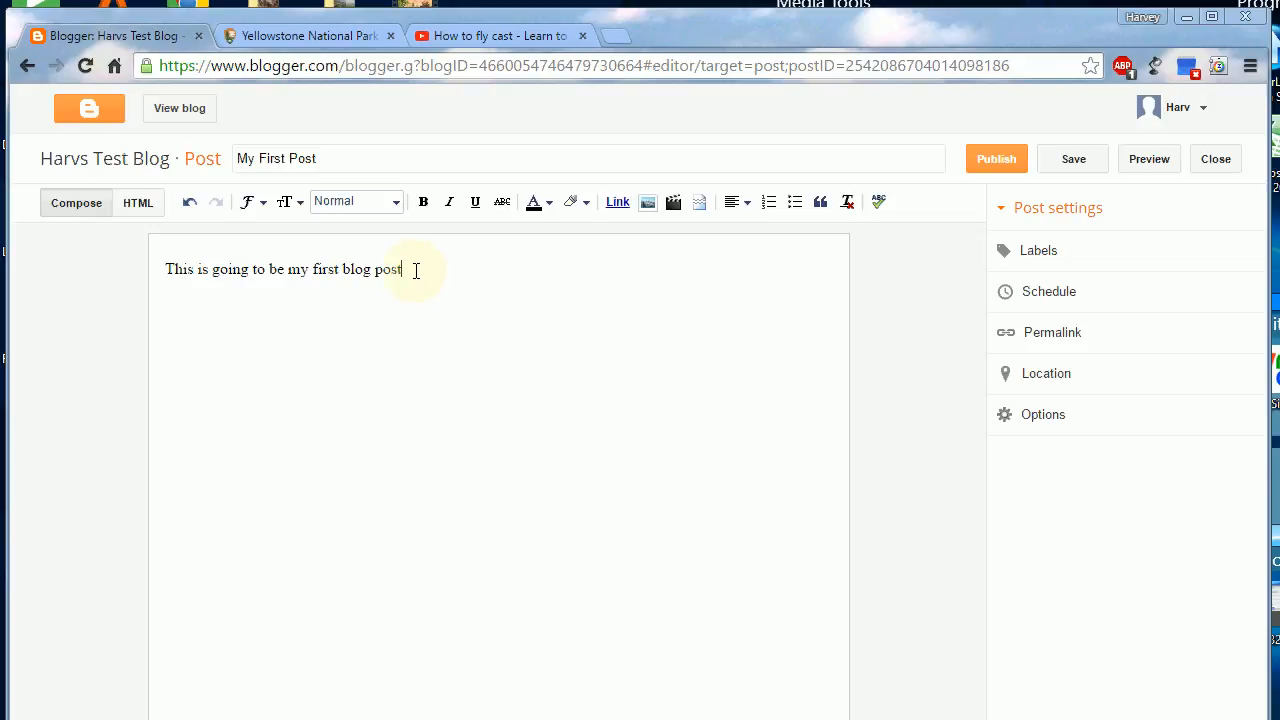
Step: Replace the body line with "What to do blogging." and format it as a Heading
drag(412, 270, 176, 271)
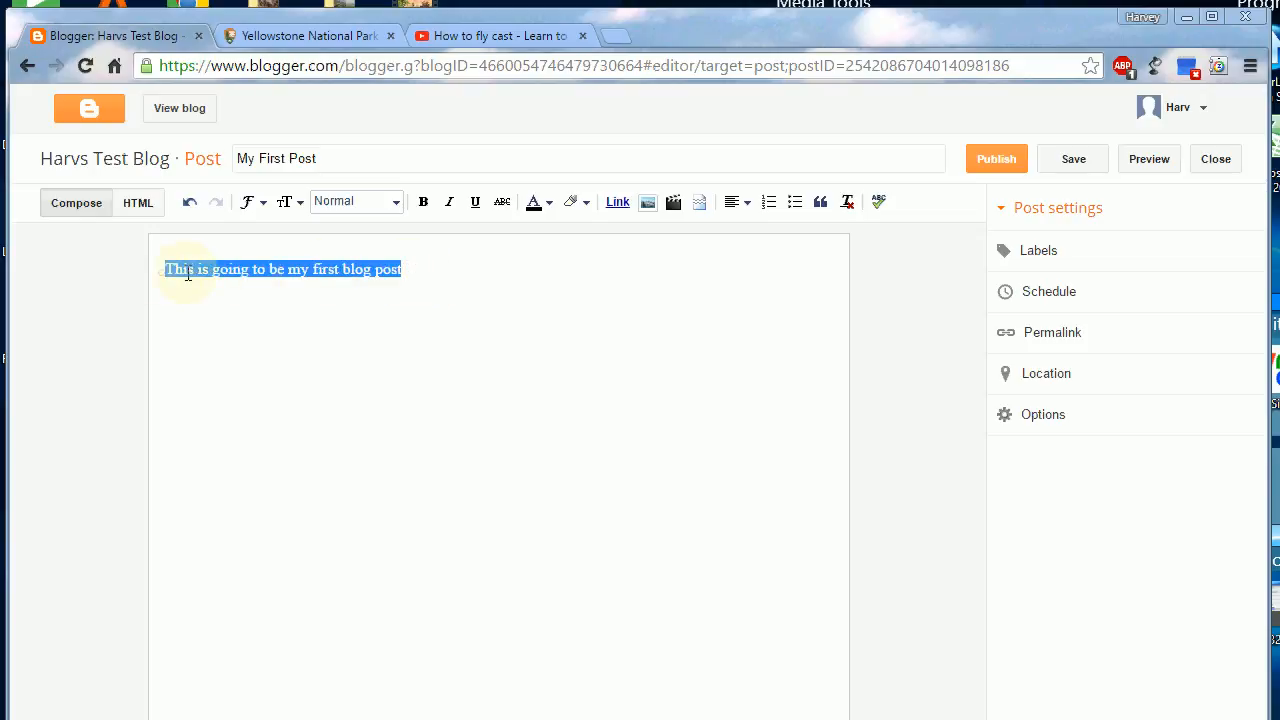
click(405, 269)
drag(405, 269, 163, 264)
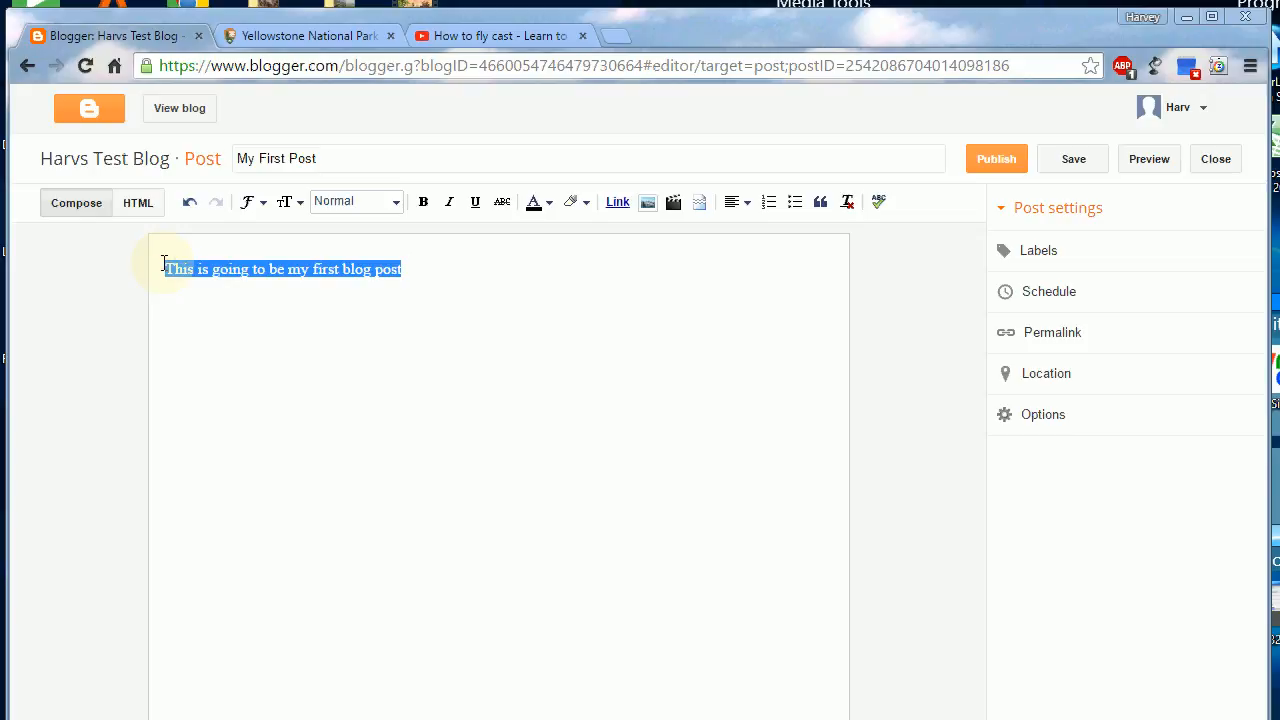
text(What )
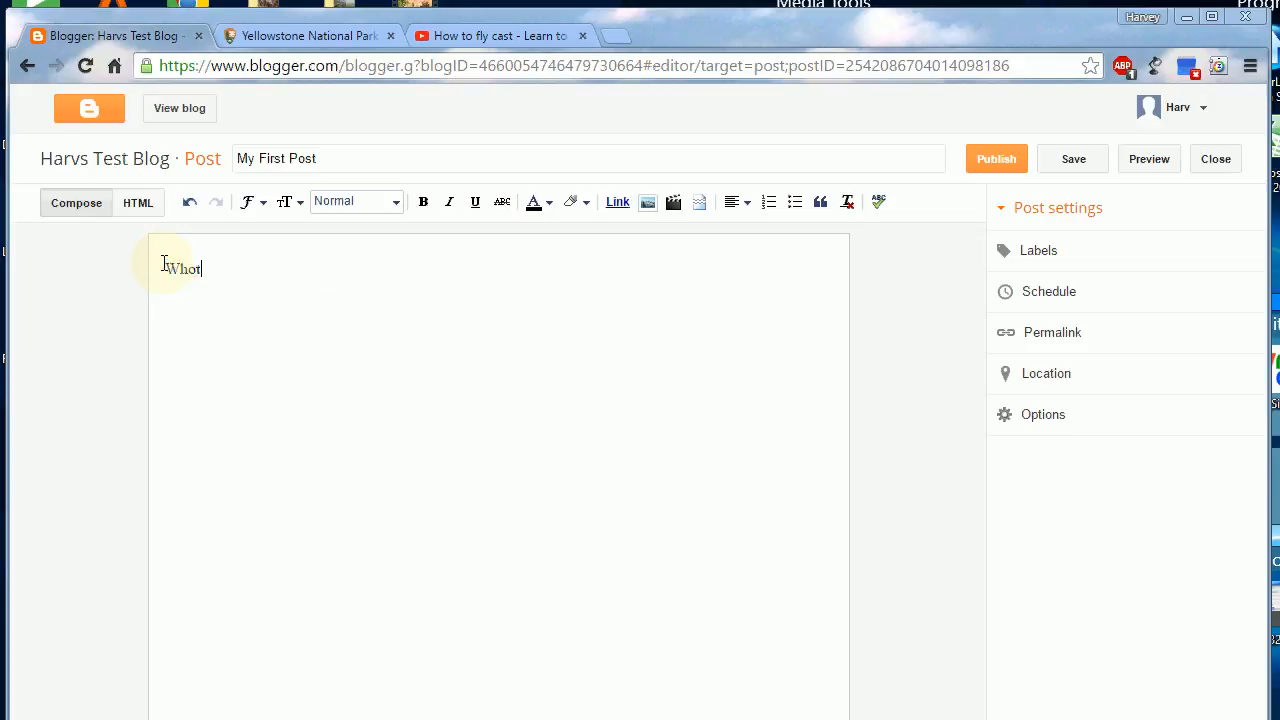
text(to do bloggging)
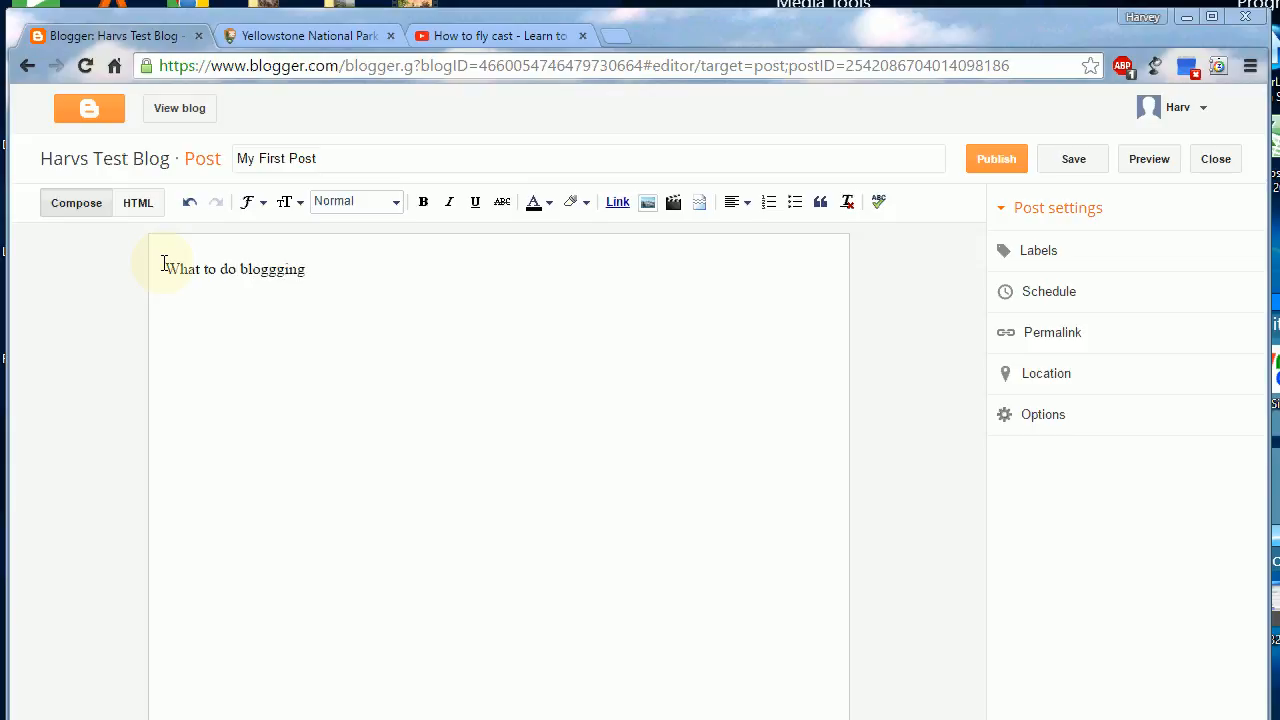
key(BackSpace)
key(BackSpace)
key(BackSpace)
key(BackSpace)
text(ing.)
click(398, 204)
click(383, 232)
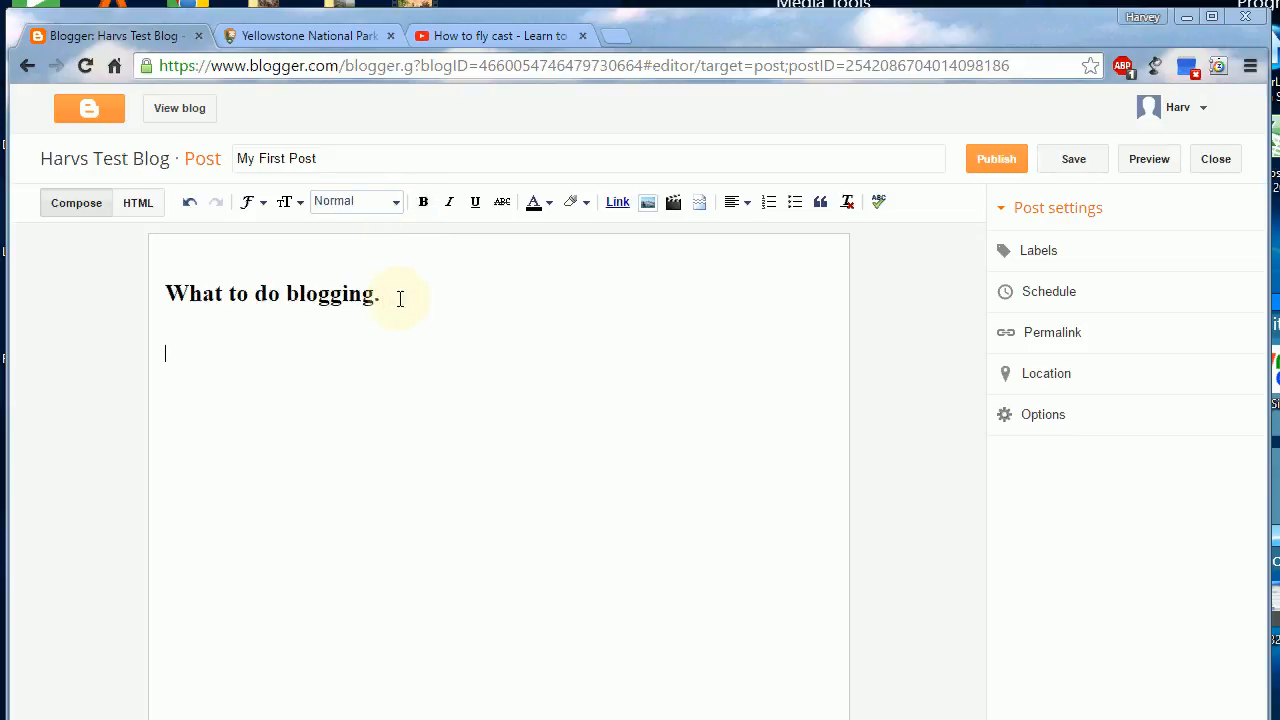
Step: Add the paragraph "This is where we add our information." below the heading and start a new line
text(This i)
text(s where we doi)
key(BackSpace)
key(BackSpace)
key(BackSpace)
text(ad our)
key(BackSpace)
key(BackSpace)
key(BackSpace)
key(BackSpace)
key(BackSpace)
text(d)
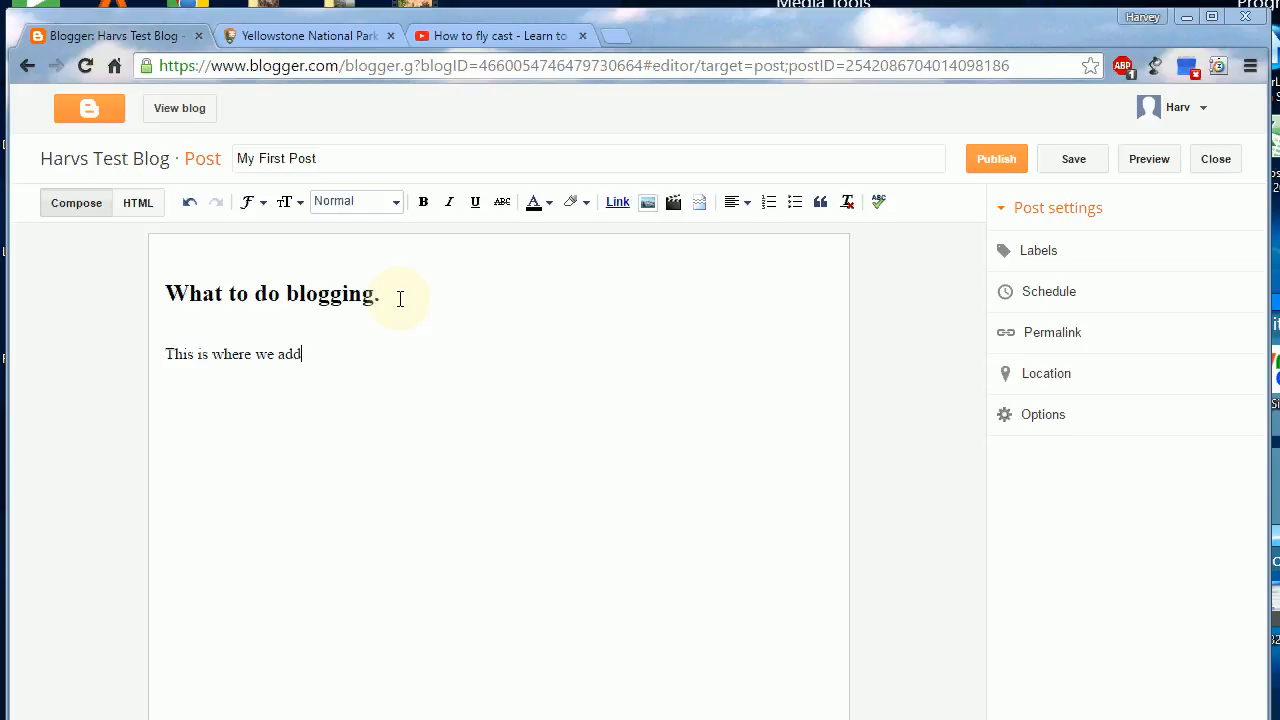
text( our information.)
key(Return)
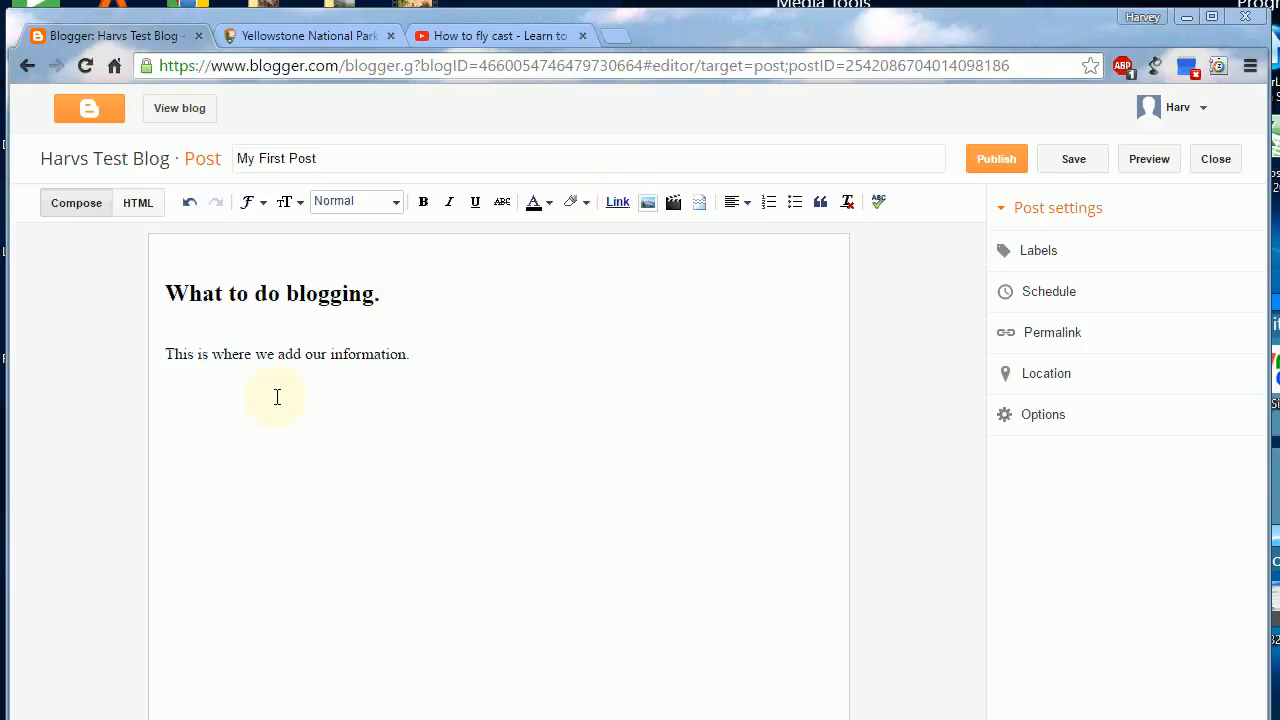
Step: Start a link in the post body with the display text "Click here to go to Yellowstone National Park Website"
click(618, 202)
click(580, 364)
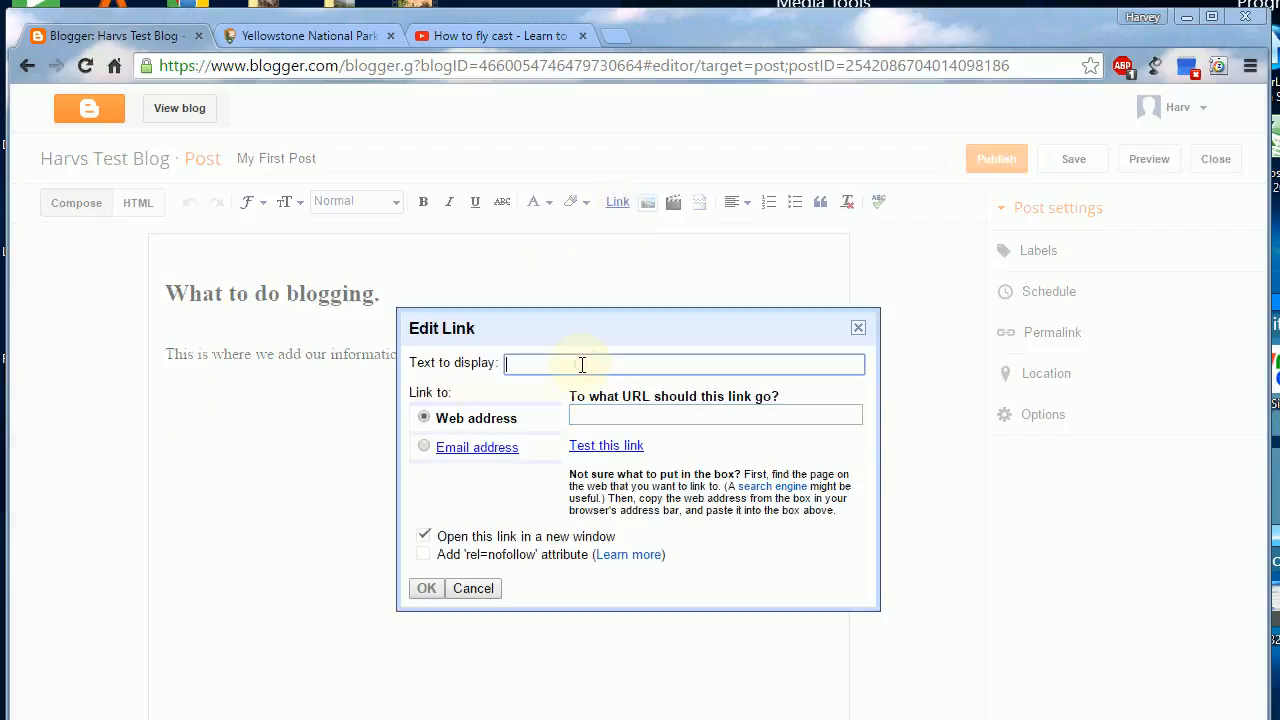
text(Click here to go to Yellowstone Nation)
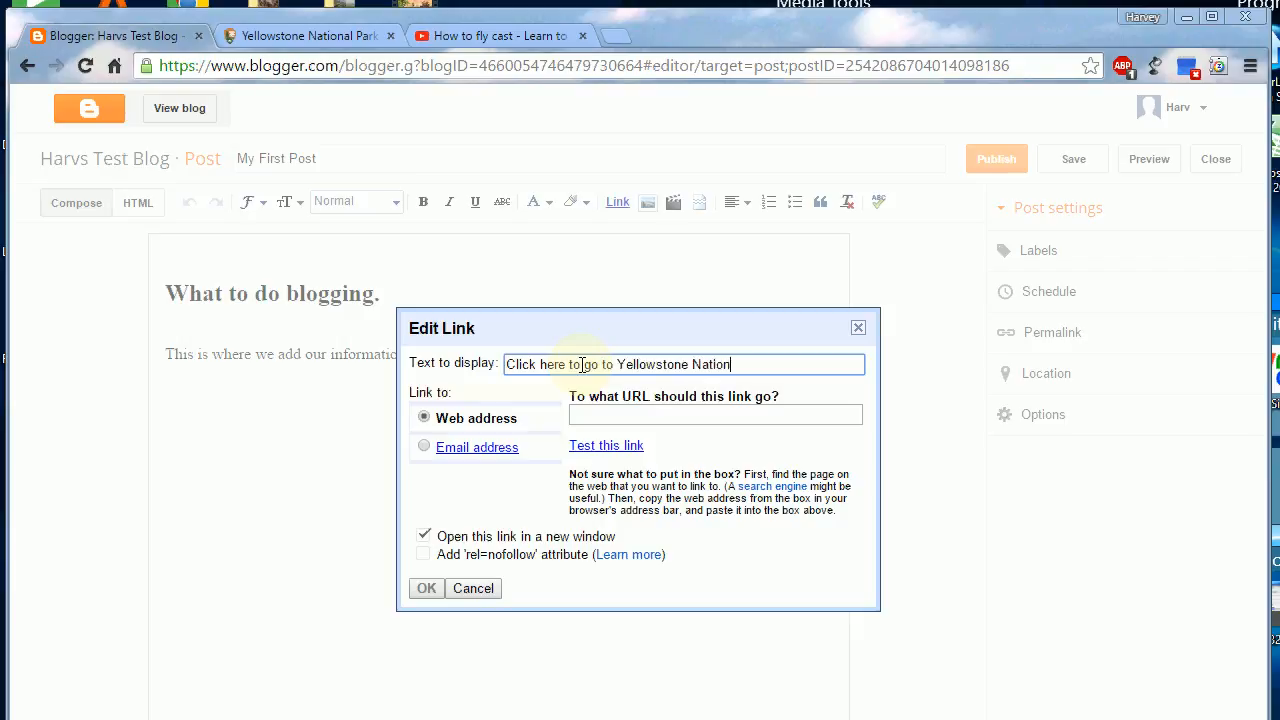
text(al Park Website)
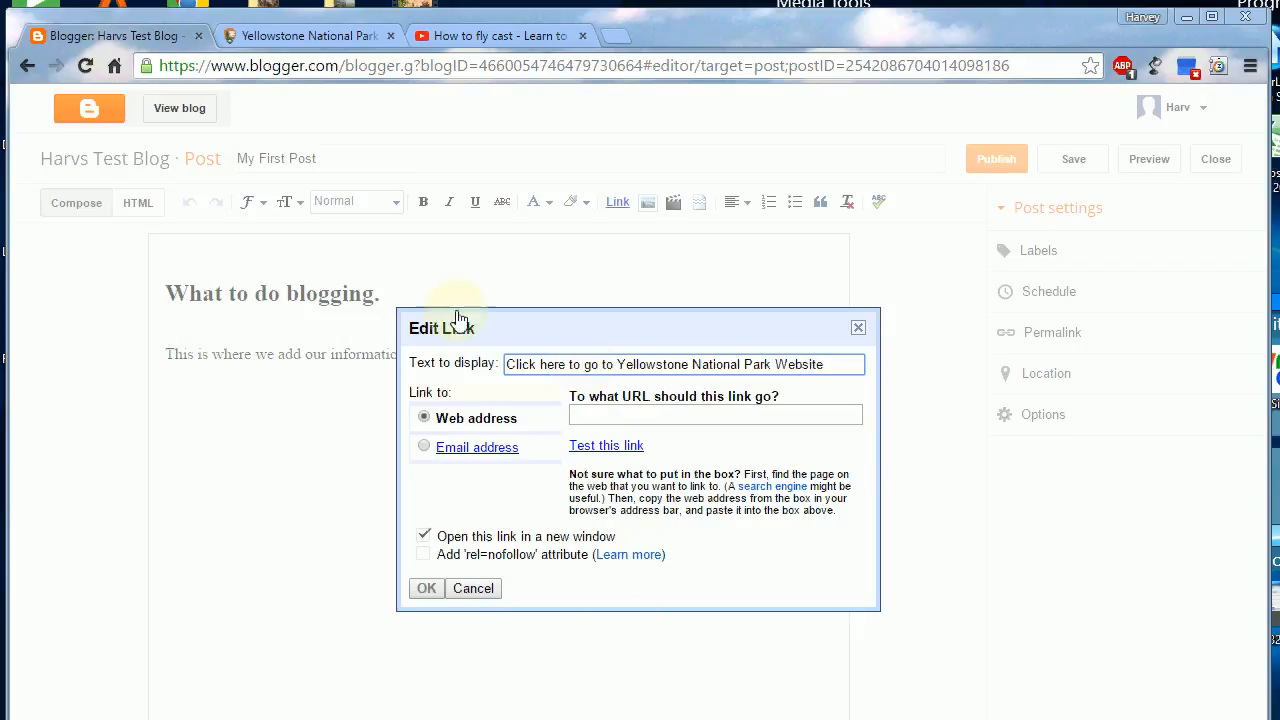
click(280, 36)
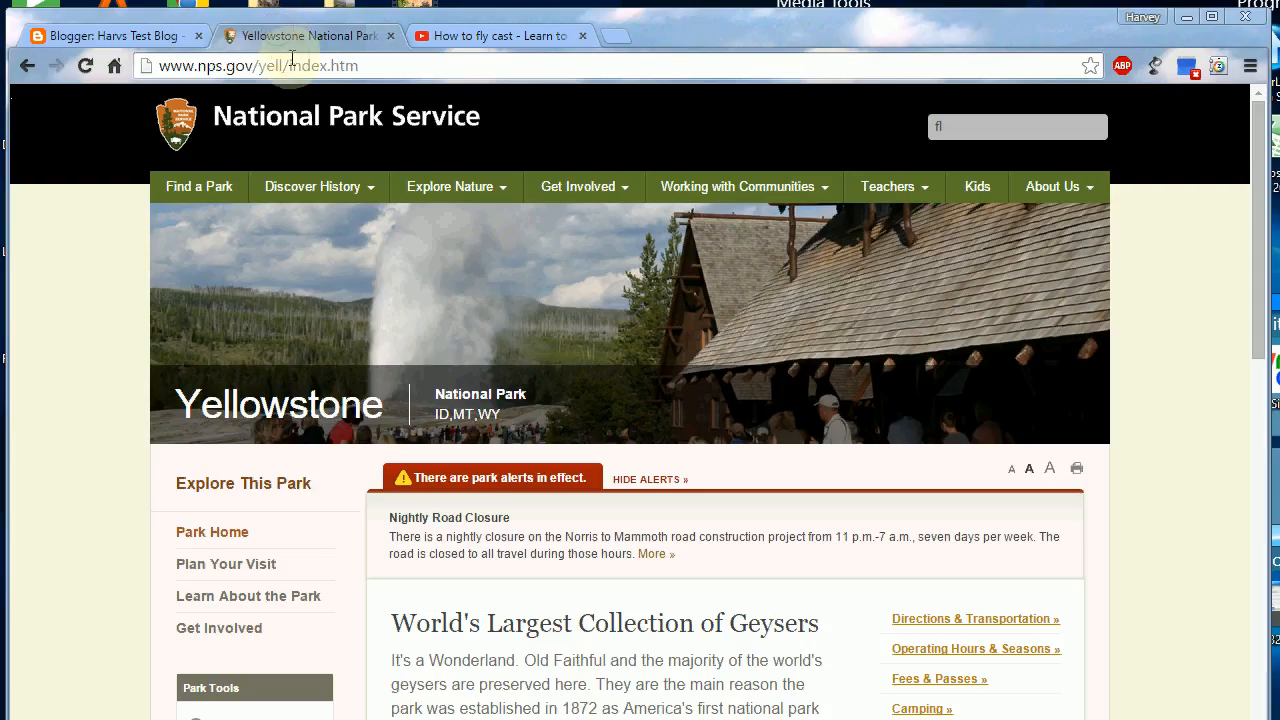
click(292, 66)
right_click(292, 66)
click(329, 131)
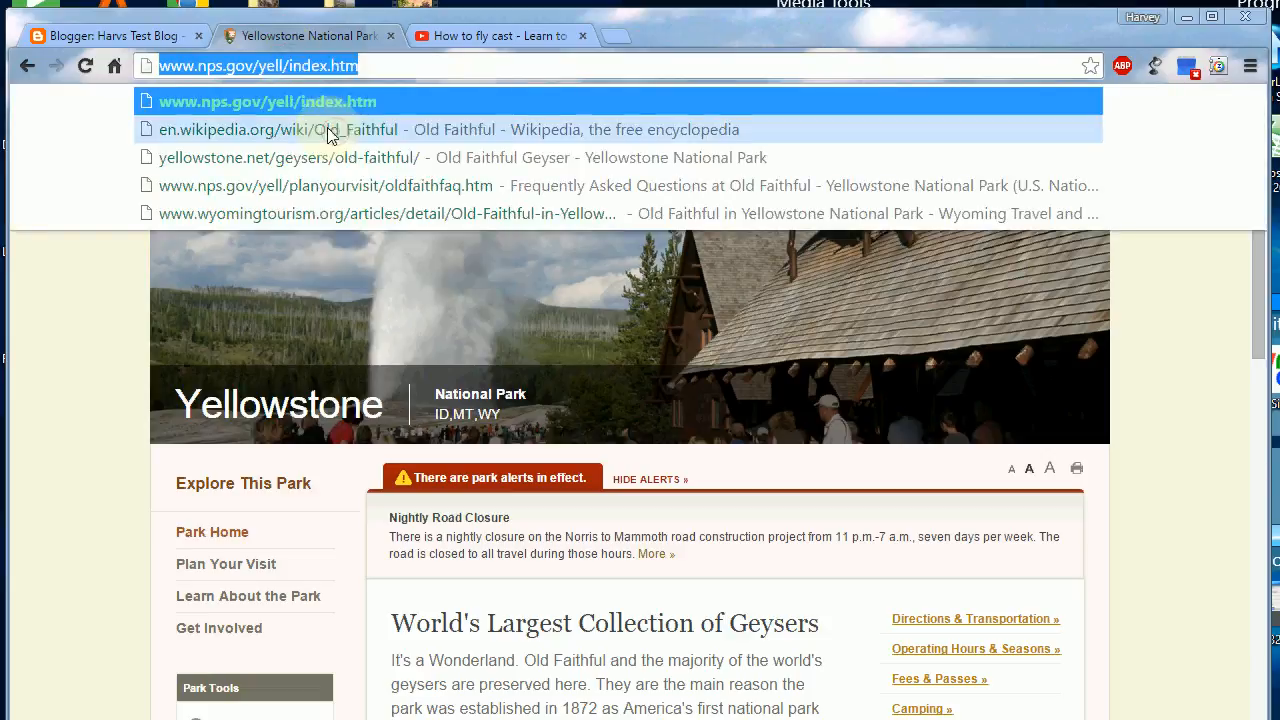
click(130, 37)
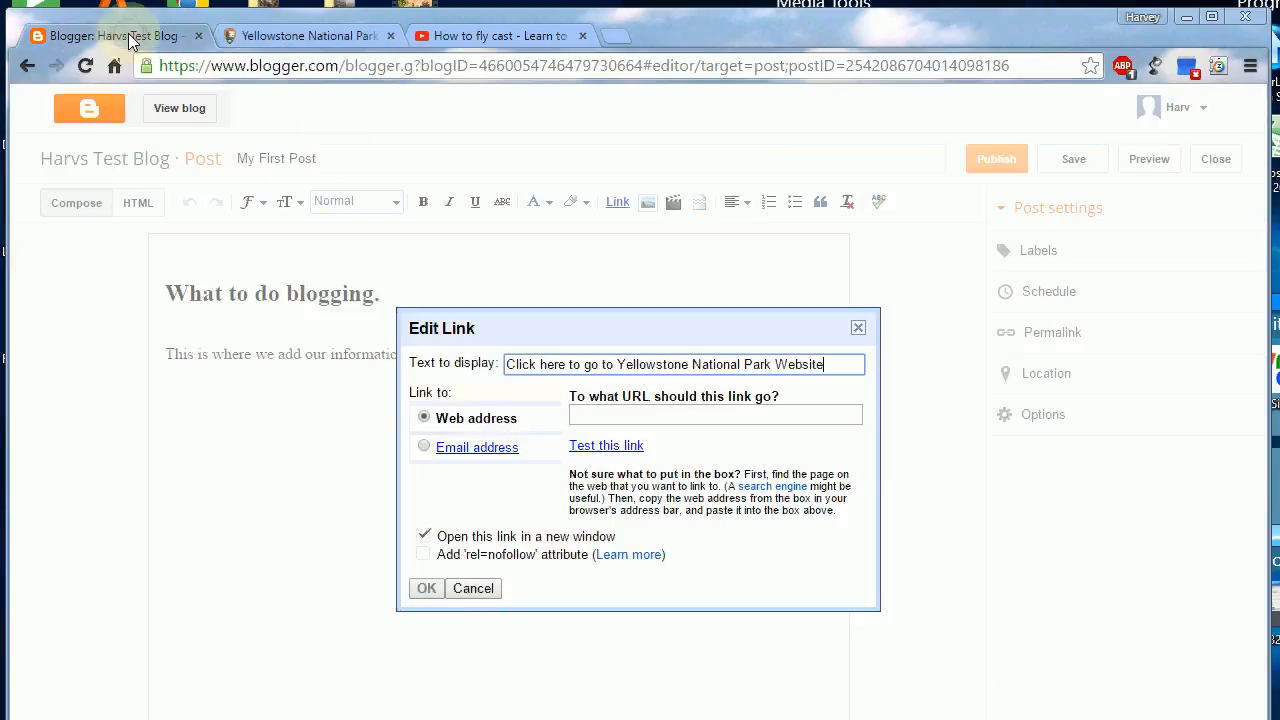
click(605, 416)
key(ctrl+v)
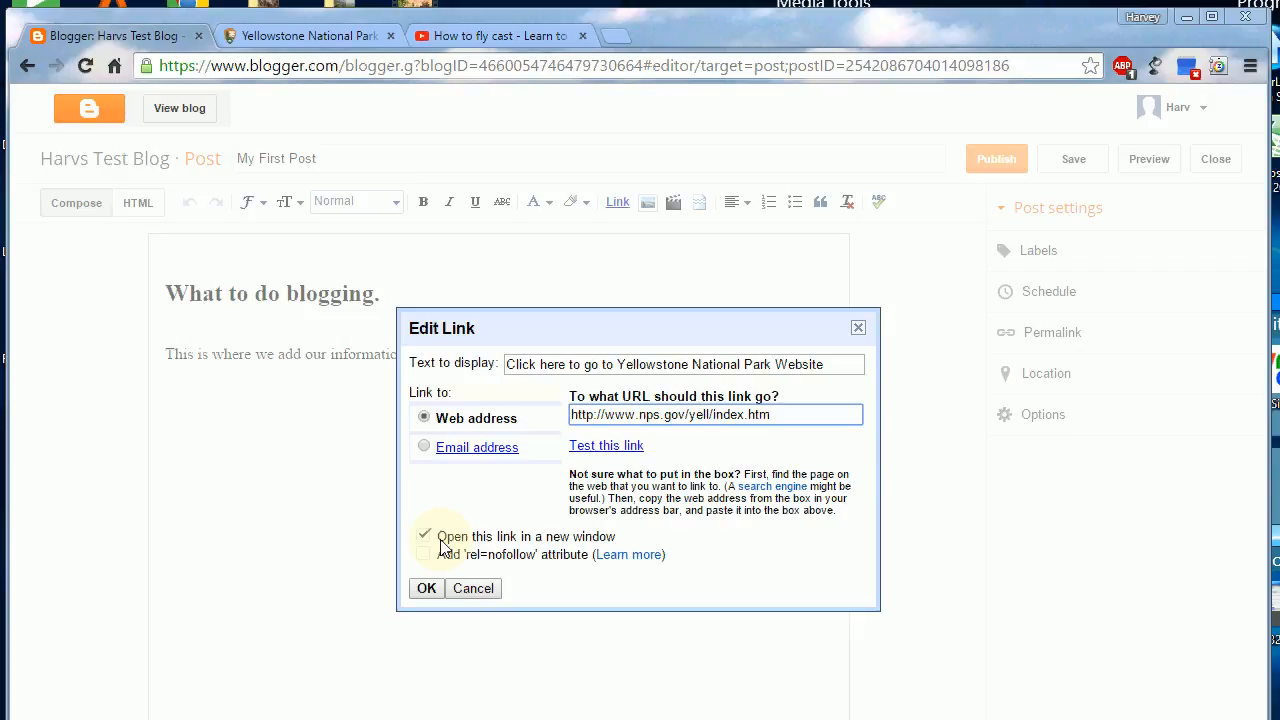
click(426, 589)
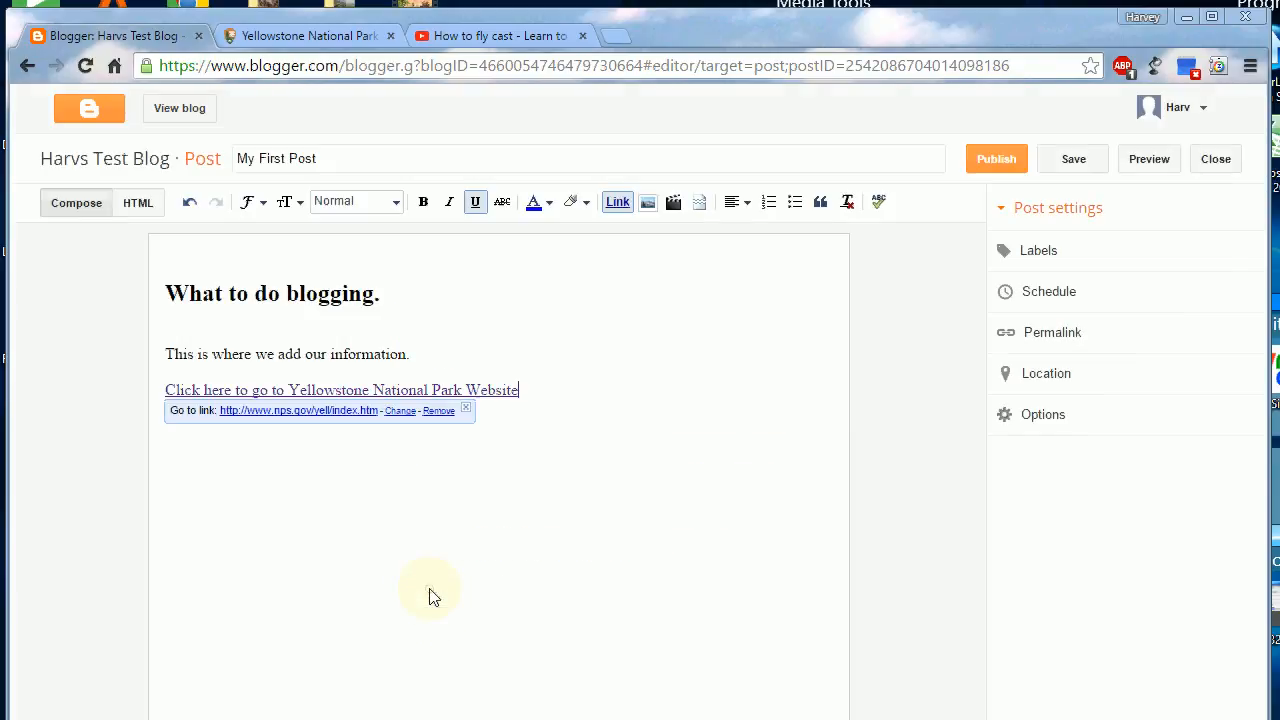
Step: Check the inserted link's edit options and start a new line below the link
click(547, 394)
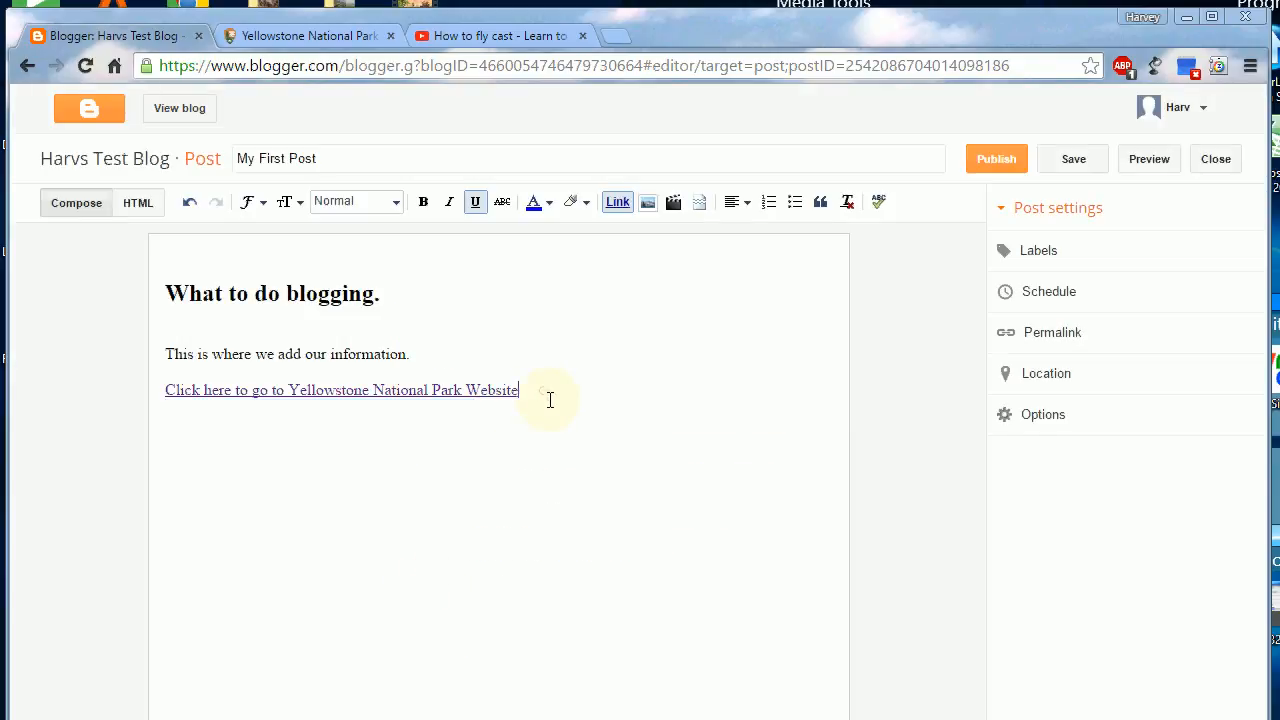
key(Return)
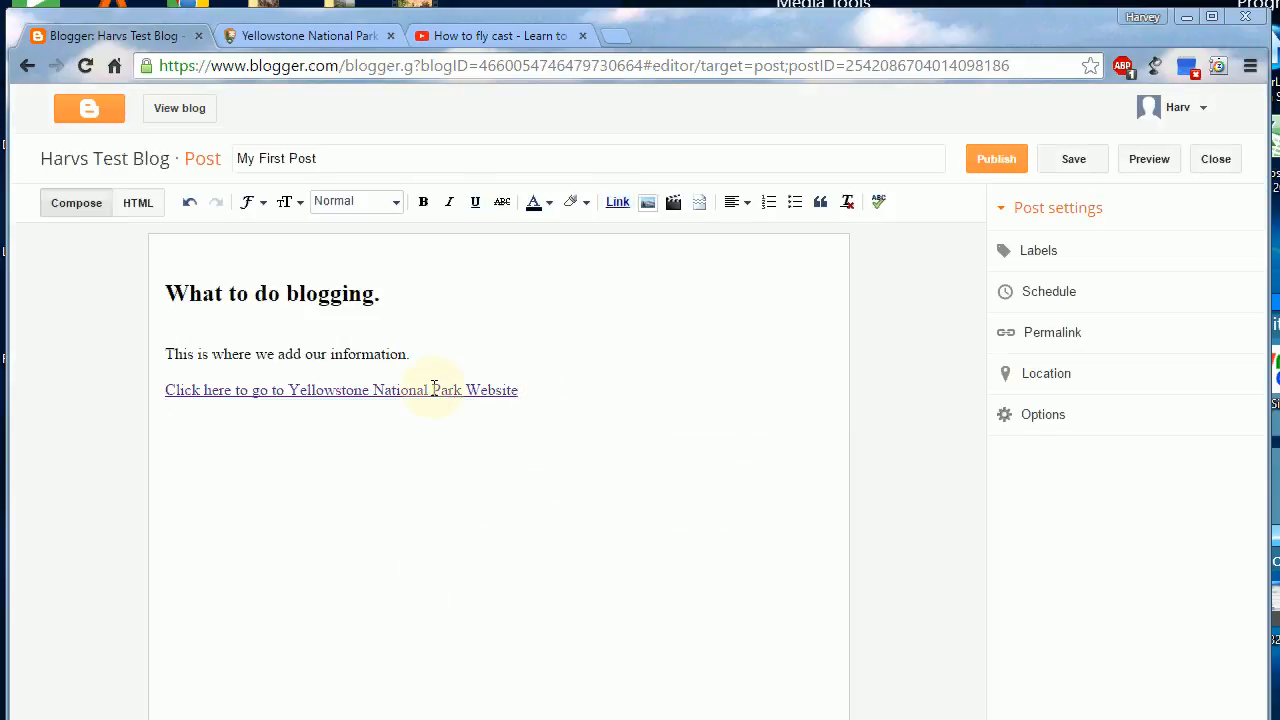
double_click(436, 391)
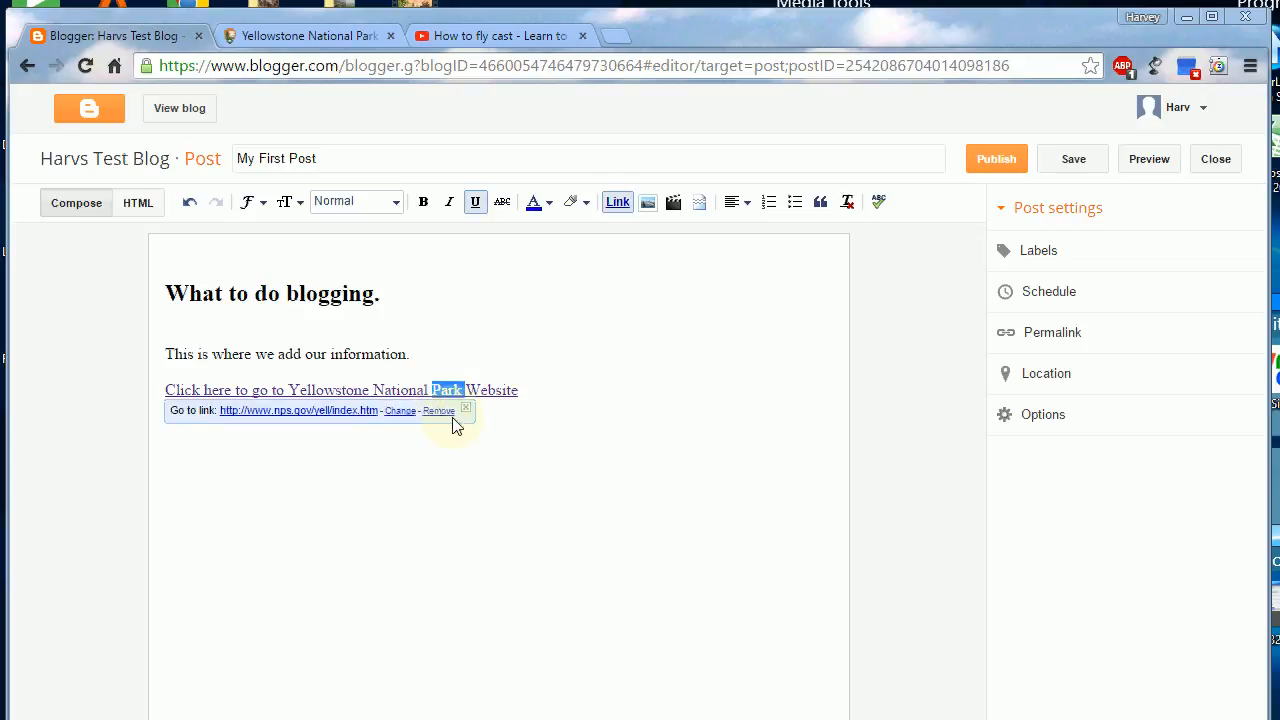
click(560, 389)
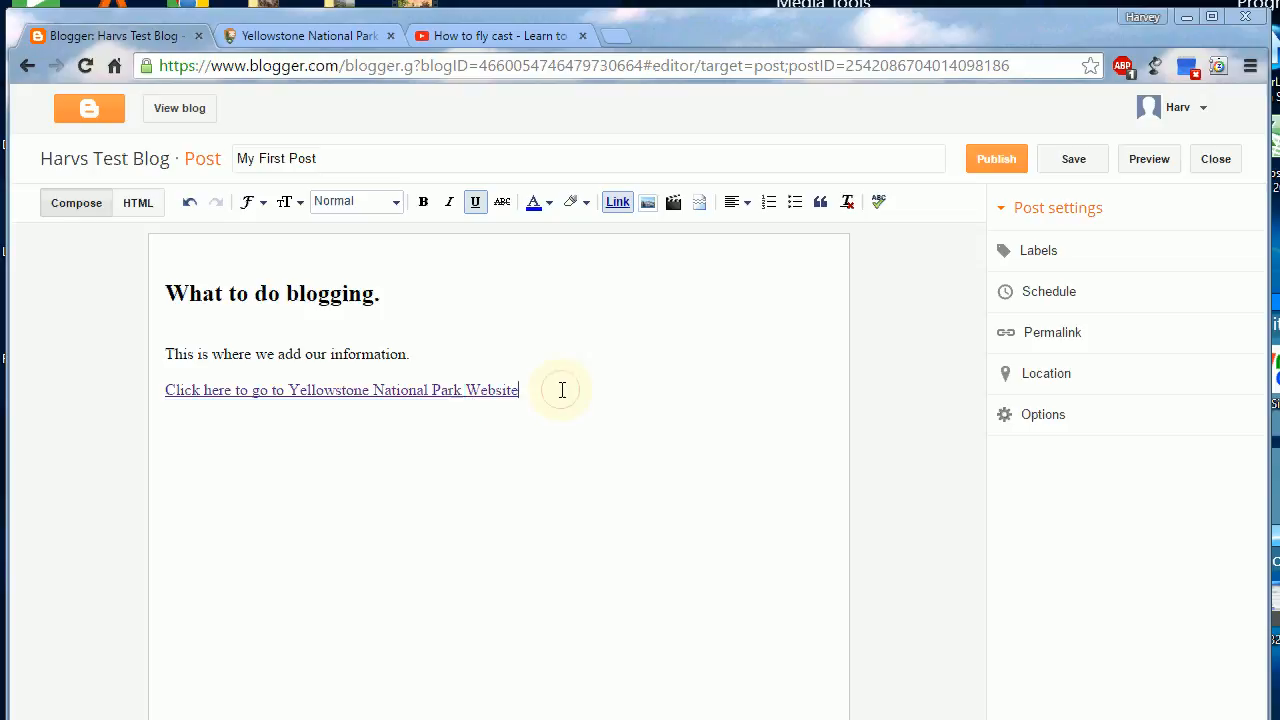
double_click(400, 390)
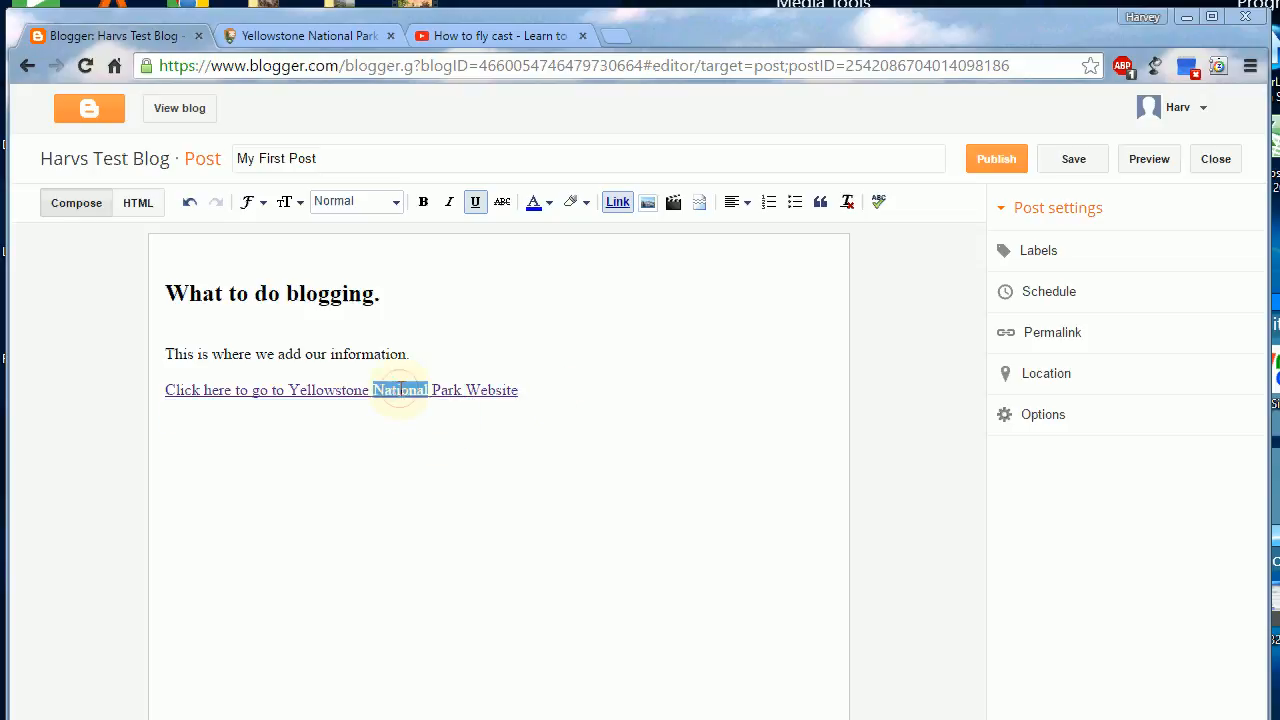
click(538, 392)
key(Return)
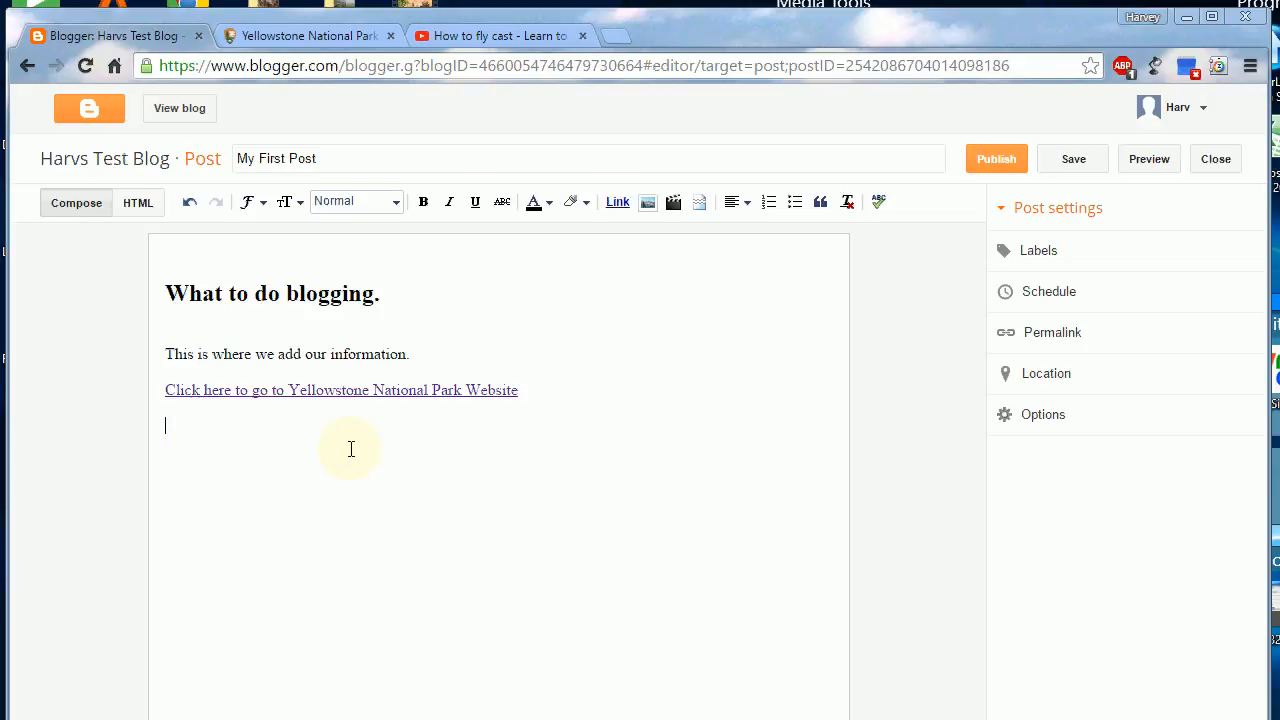
Step: Open video insertion with YouTube as the source and check the fly-casting video page already open in the browser
click(675, 205)
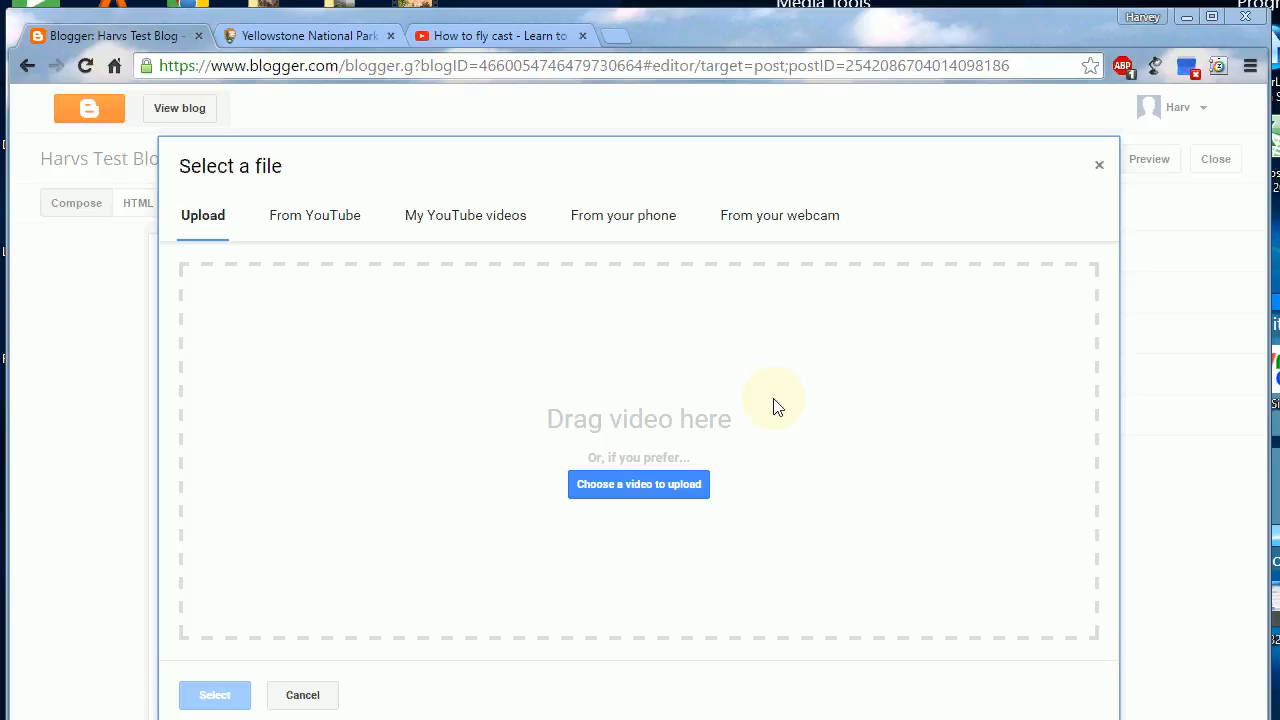
click(301, 227)
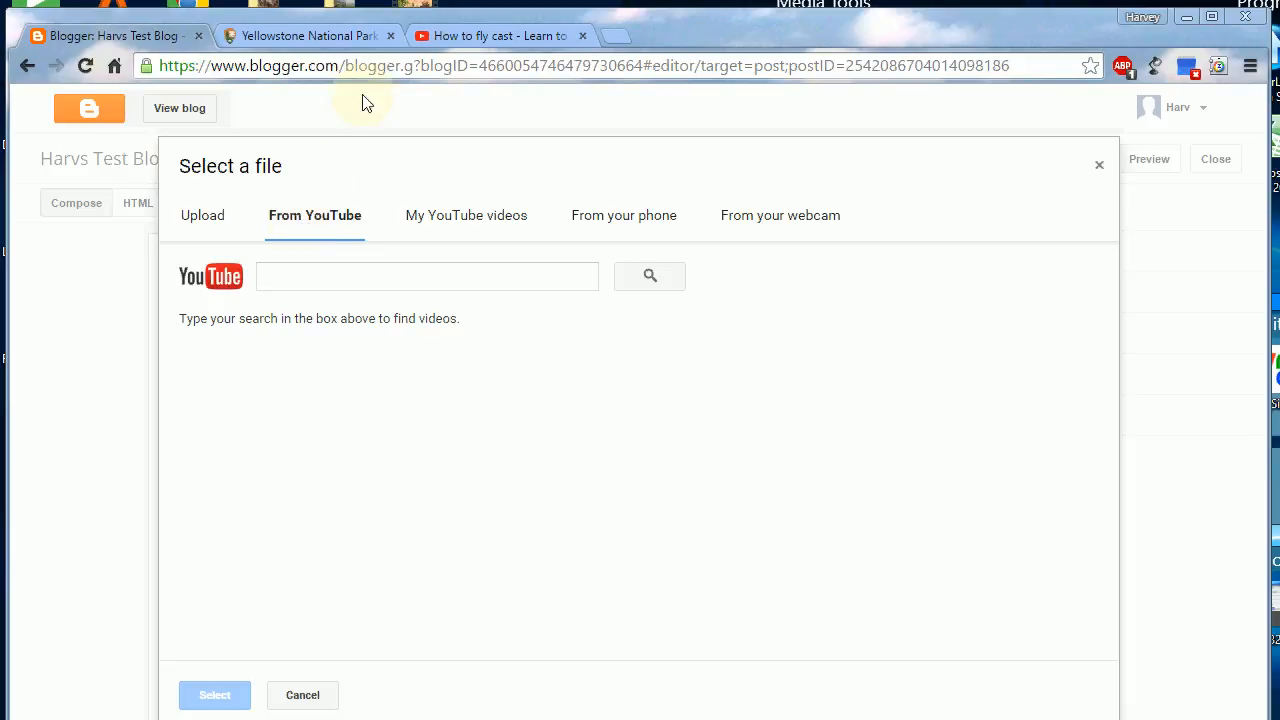
click(472, 37)
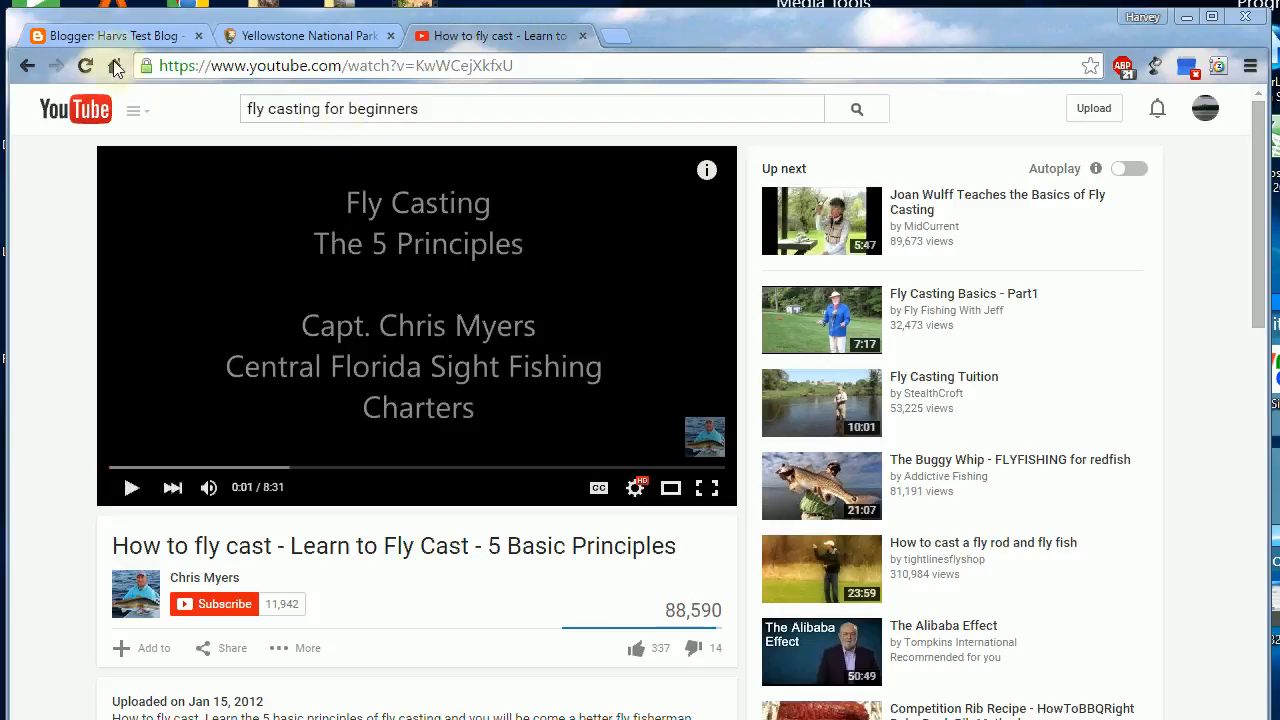
click(105, 36)
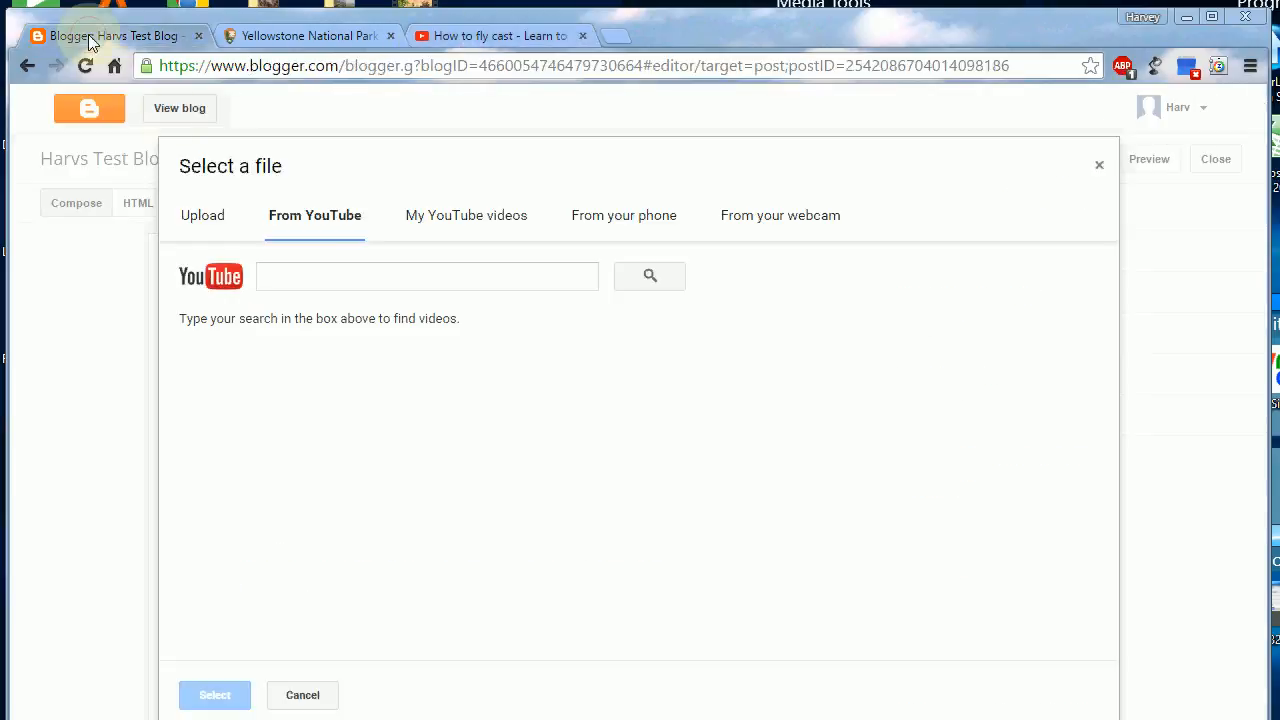
Step: Search YouTube for "Fly casting for beginners" and insert the video "HOW TO FLY CAST! Beginners Casting Tips - by TAFishing Show"
click(310, 277)
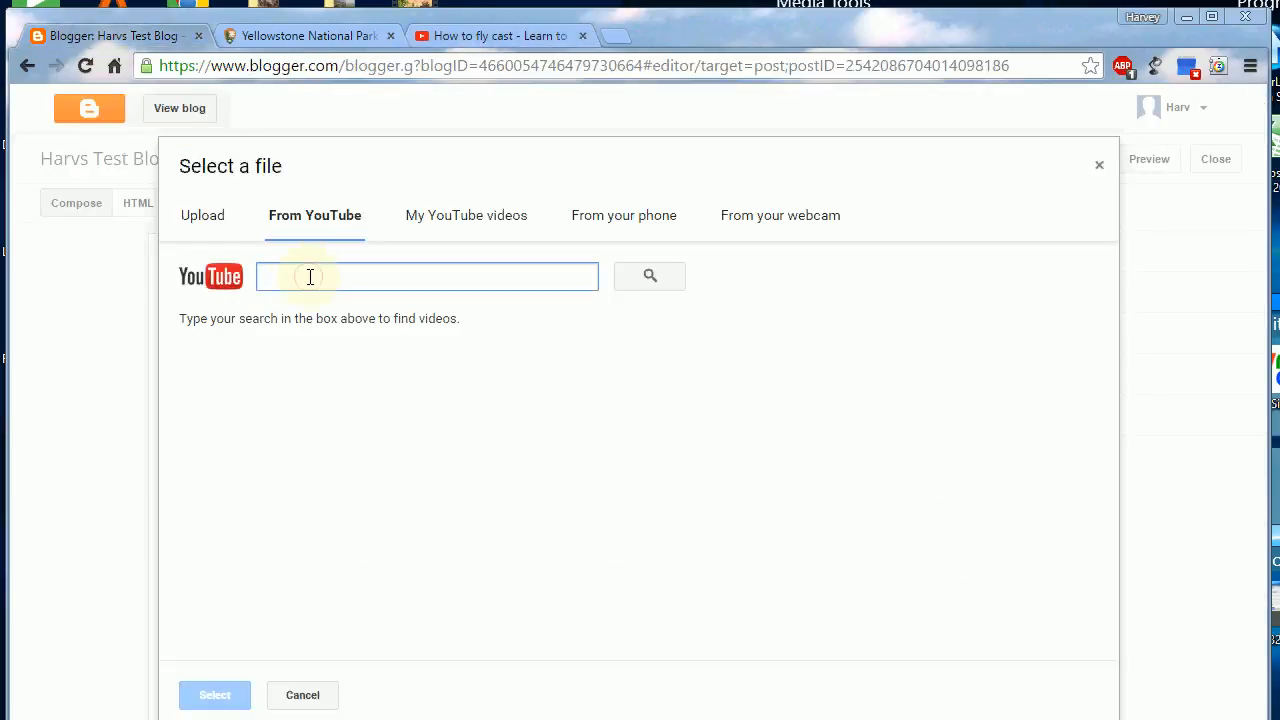
text(Fly)
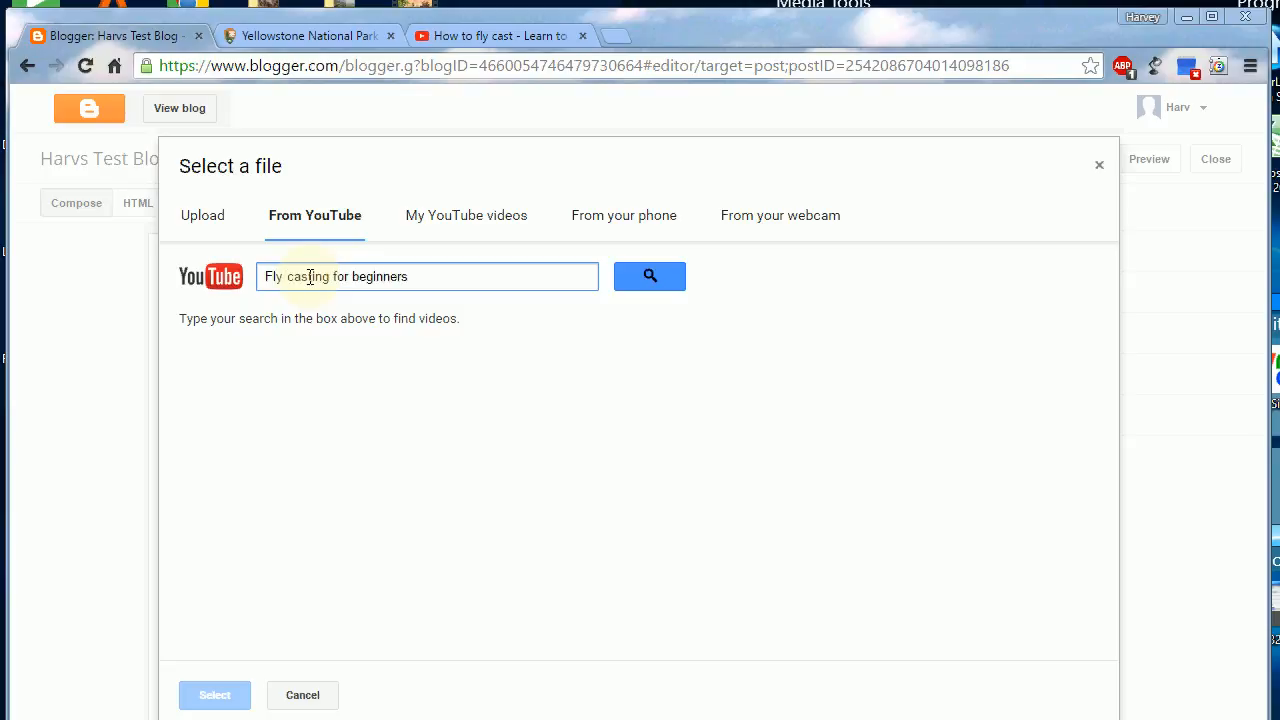
text(casting for beginners)
click(644, 275)
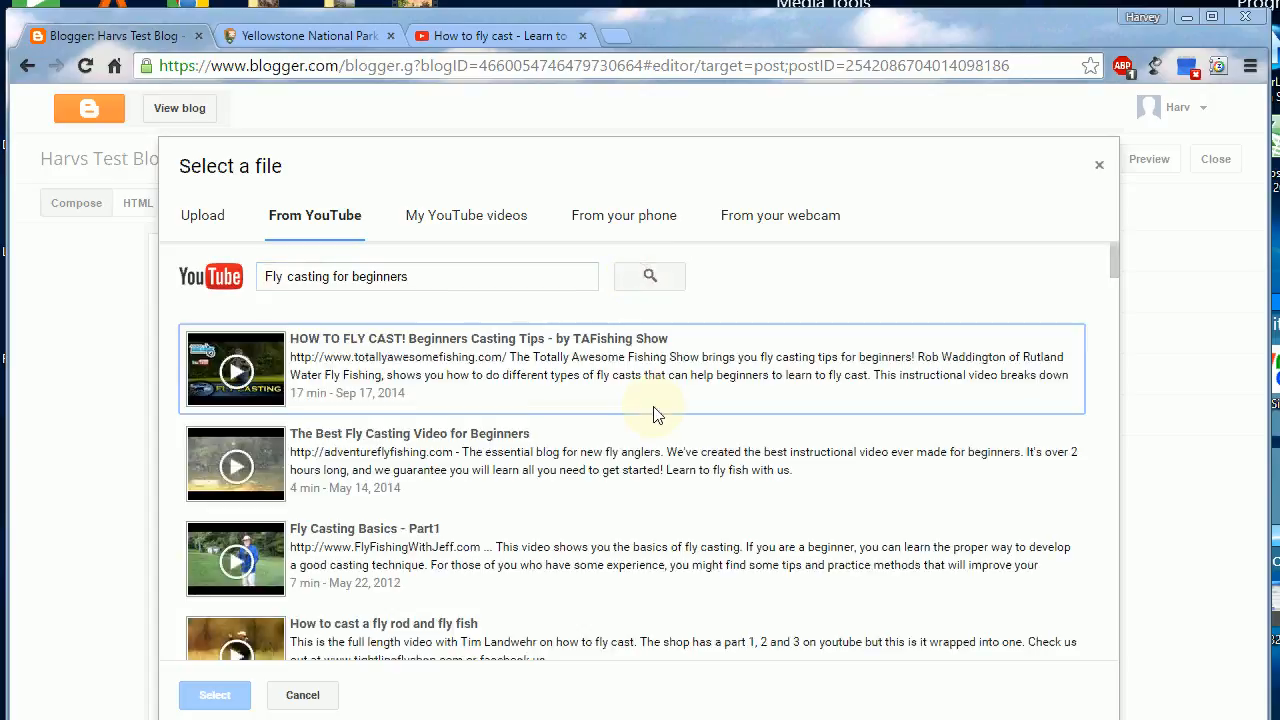
click(351, 344)
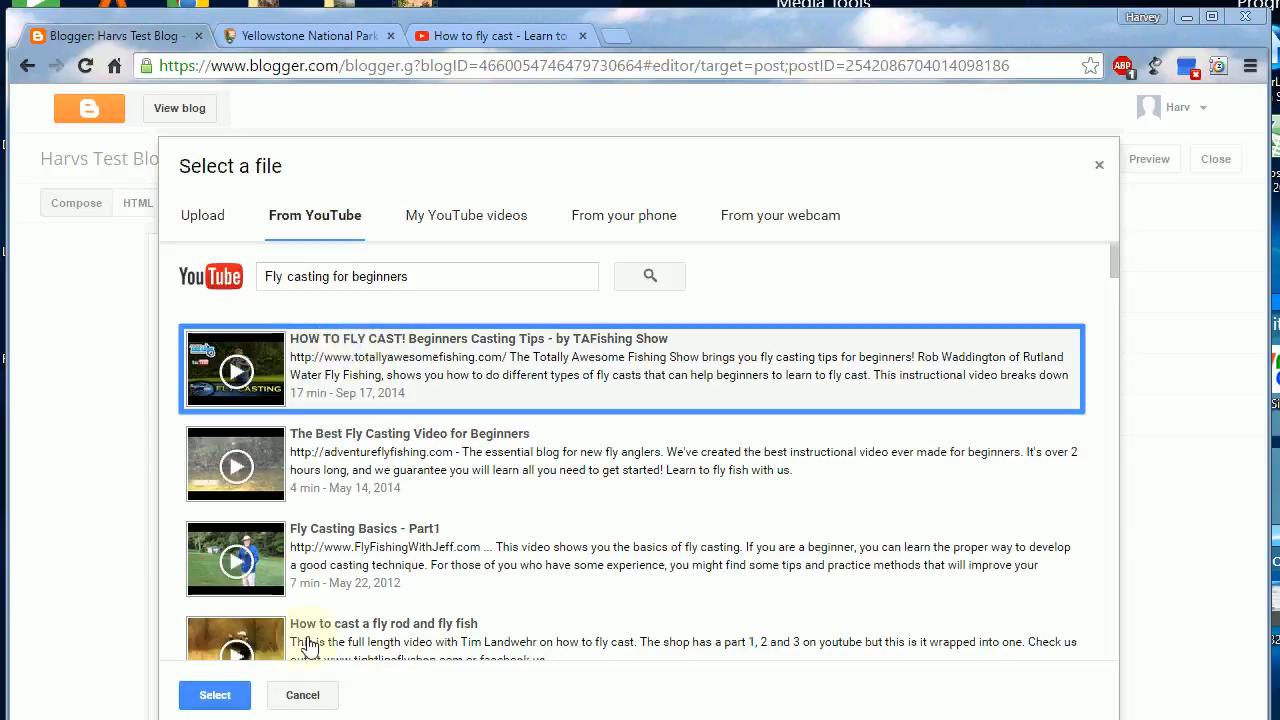
click(215, 697)
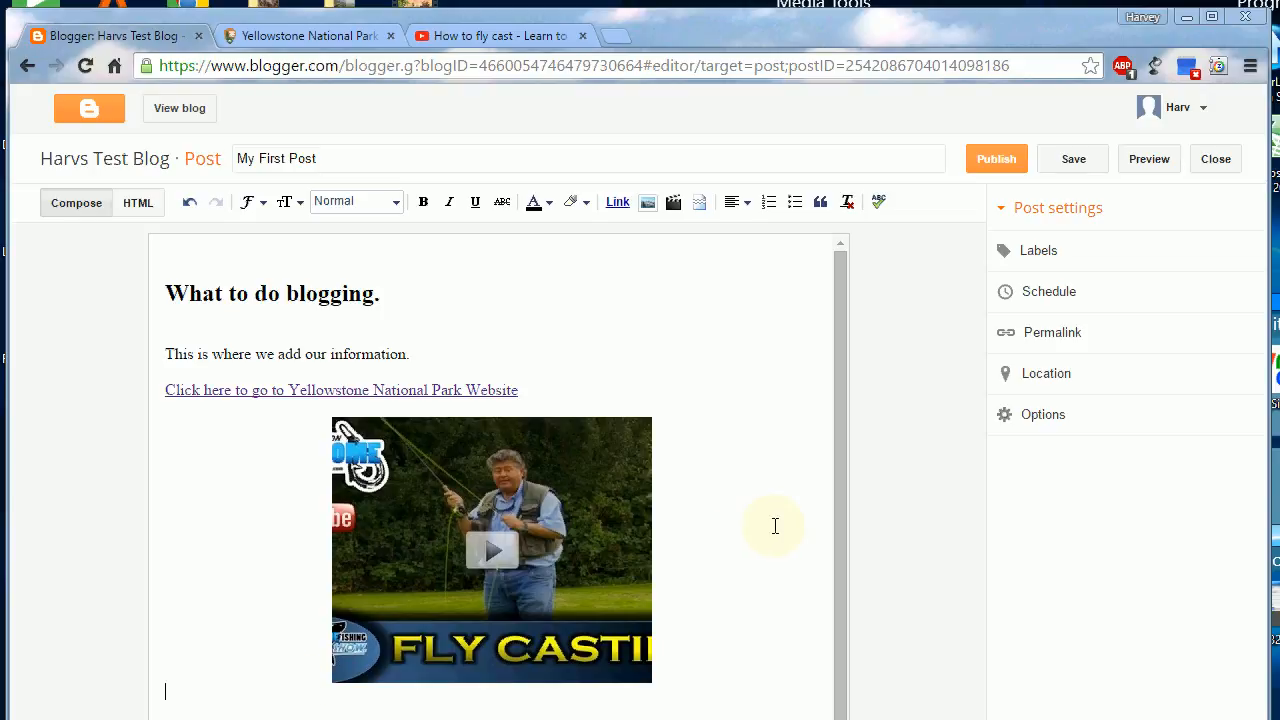
Step: Check the inserted video in the post and add the line "We can add more text down here" below it
scroll(843, 530, down, 1)
click(536, 567)
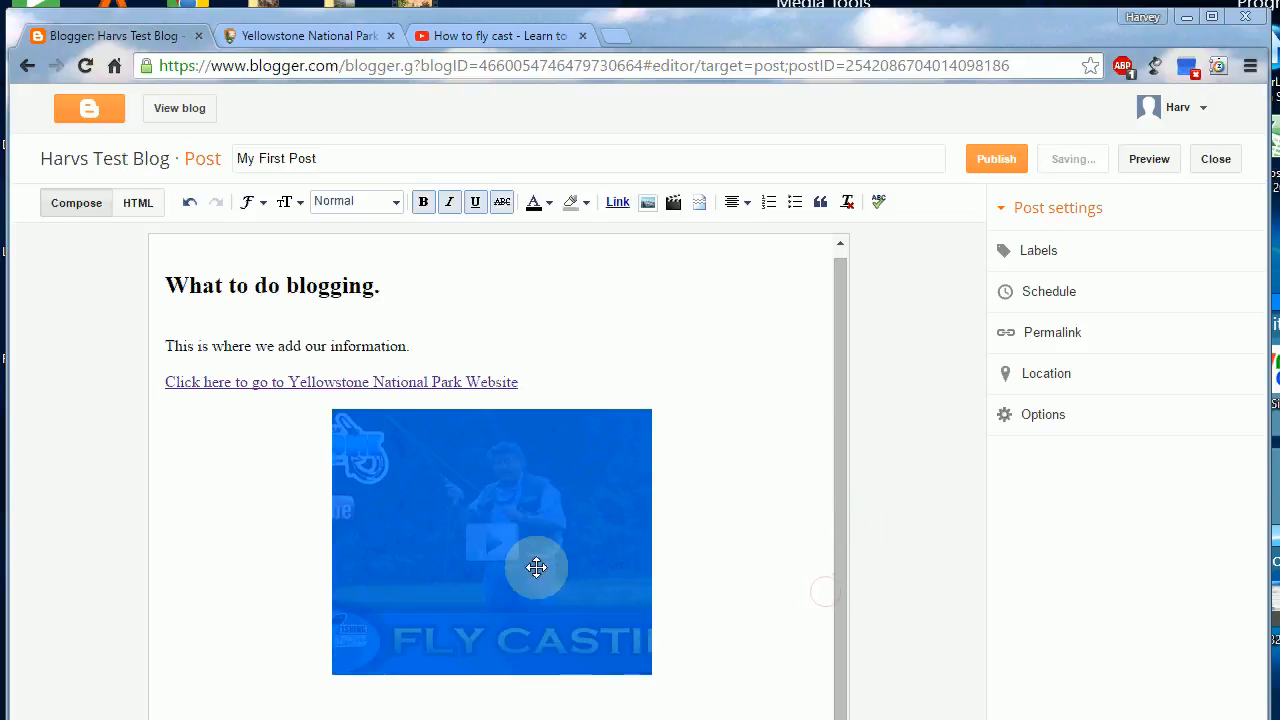
click(709, 537)
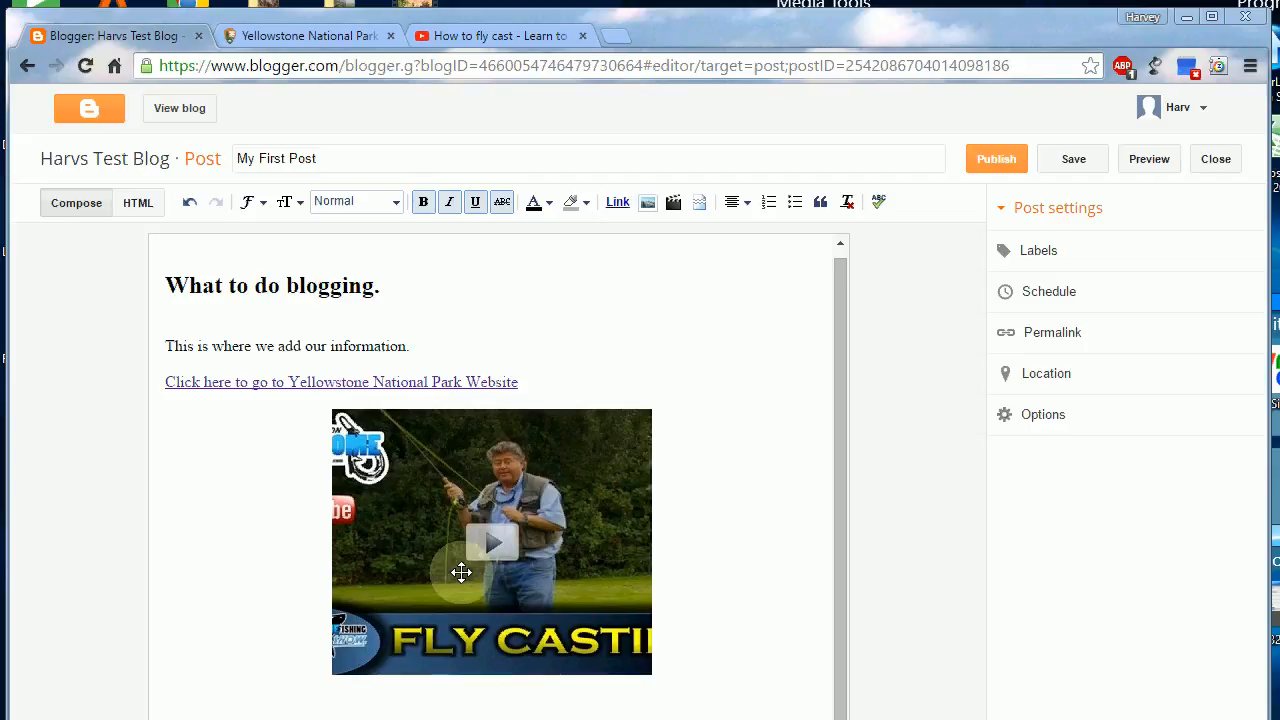
click(469, 714)
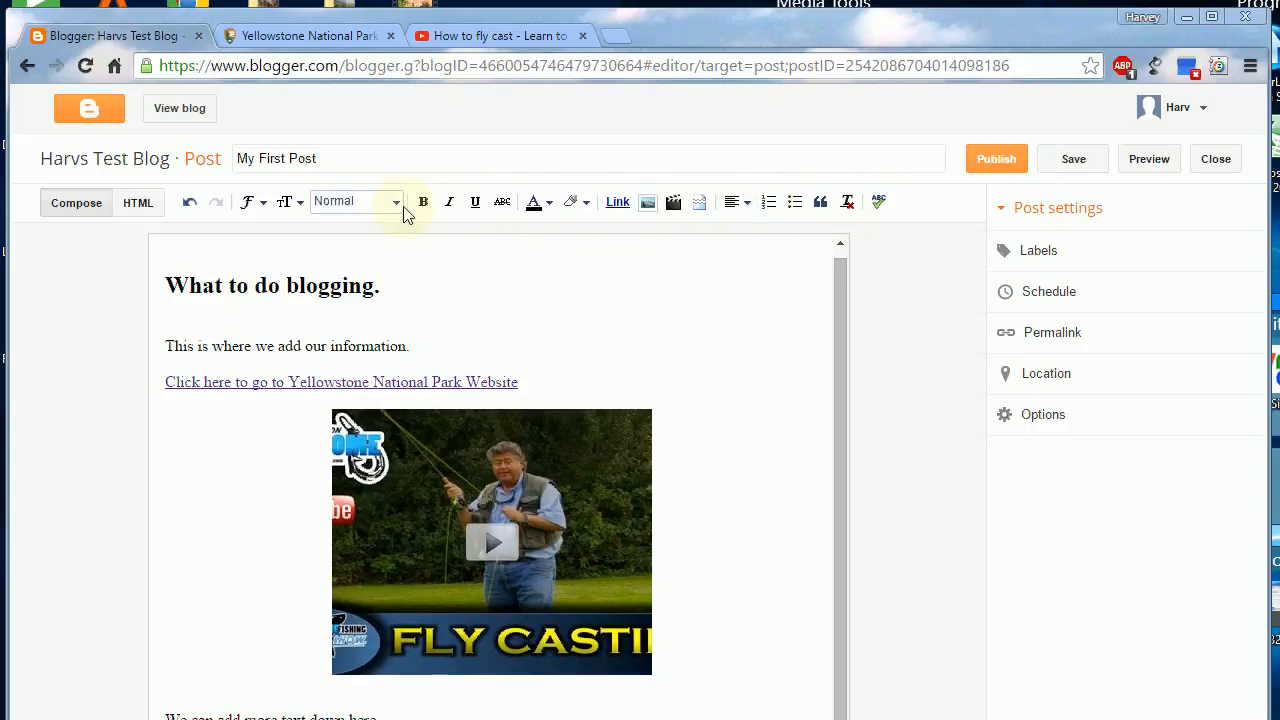
click(258, 206)
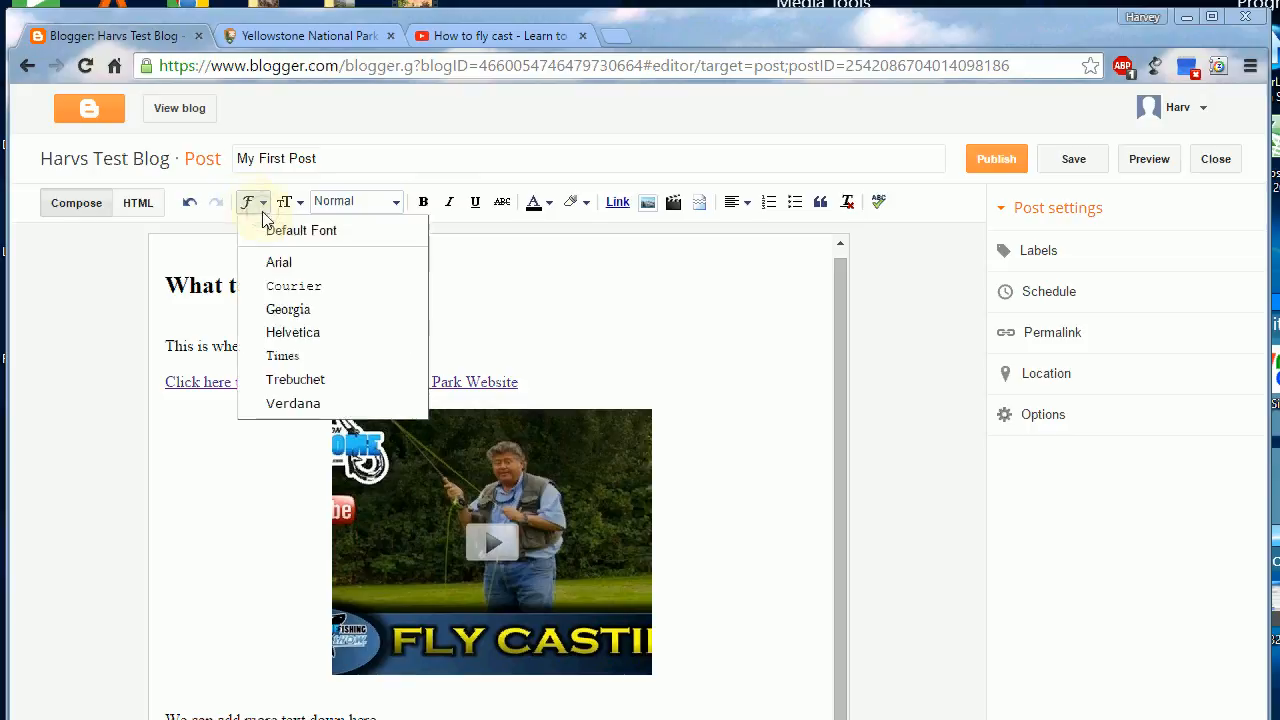
click(262, 210)
click(263, 212)
click(260, 210)
click(300, 208)
click(300, 208)
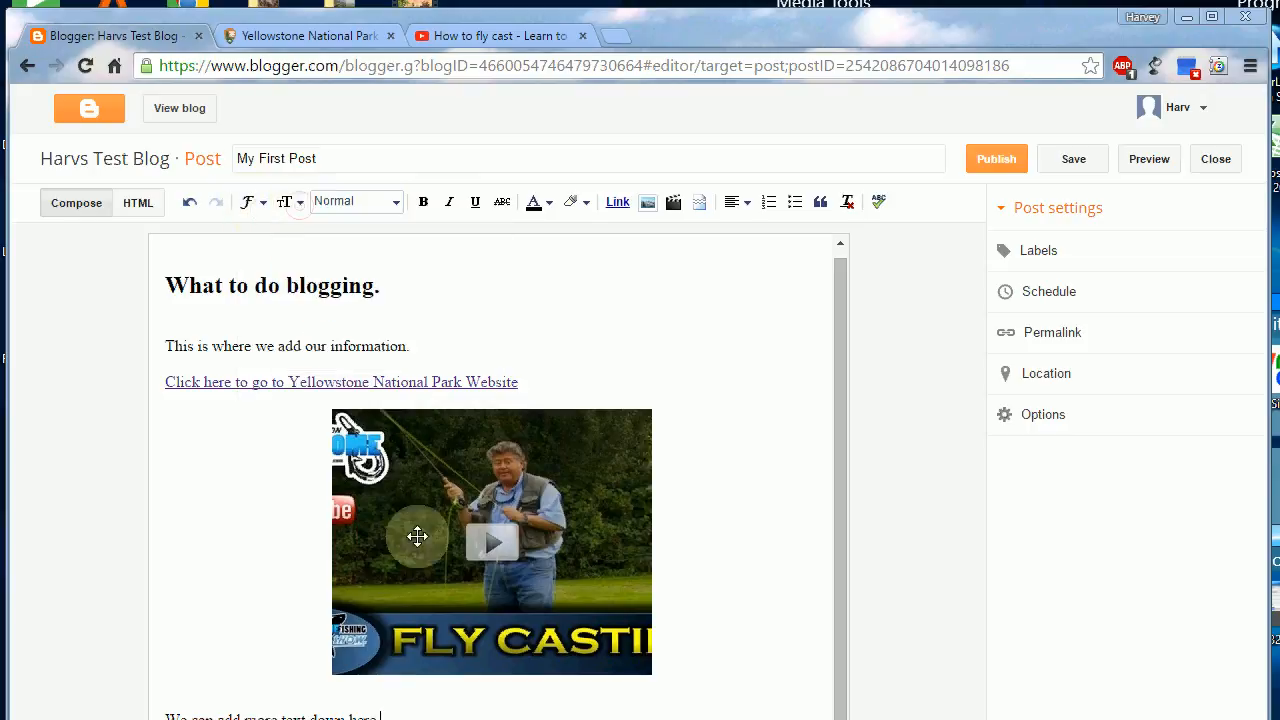
Step: Try Georgia on the line below the video, set its font to Trebuchet and increase its text size
drag(408, 716, 168, 716)
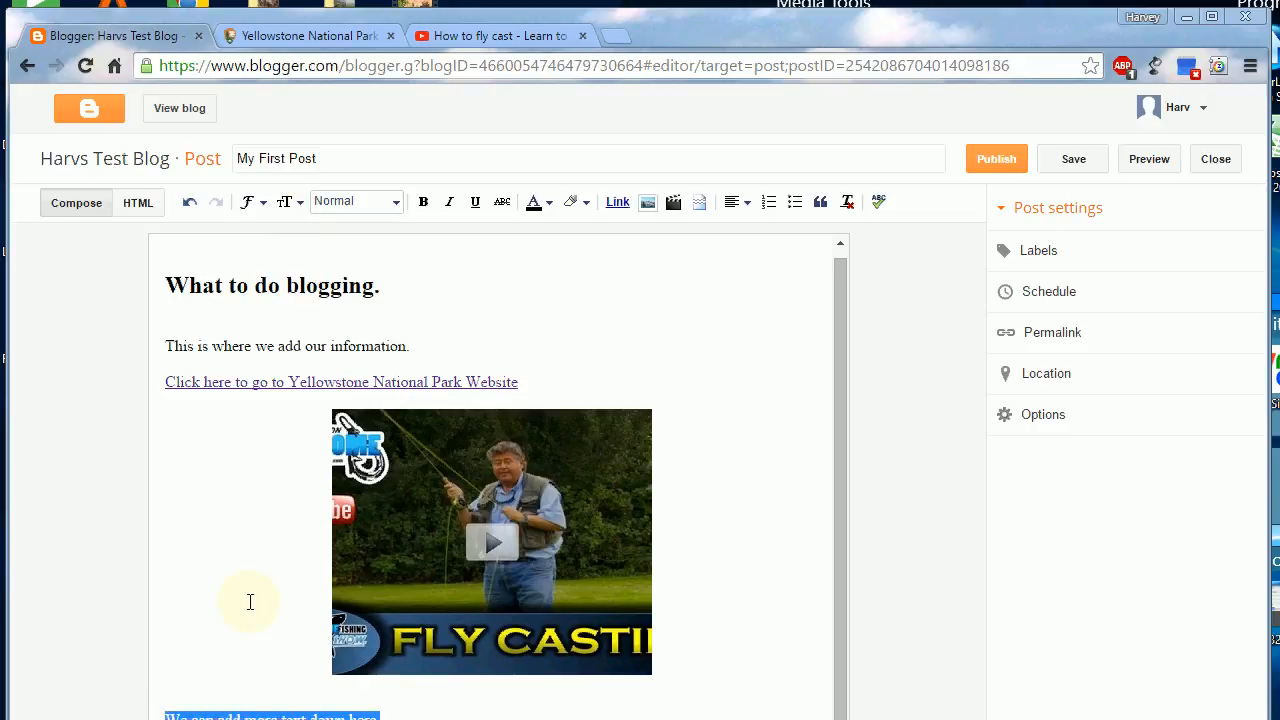
click(267, 214)
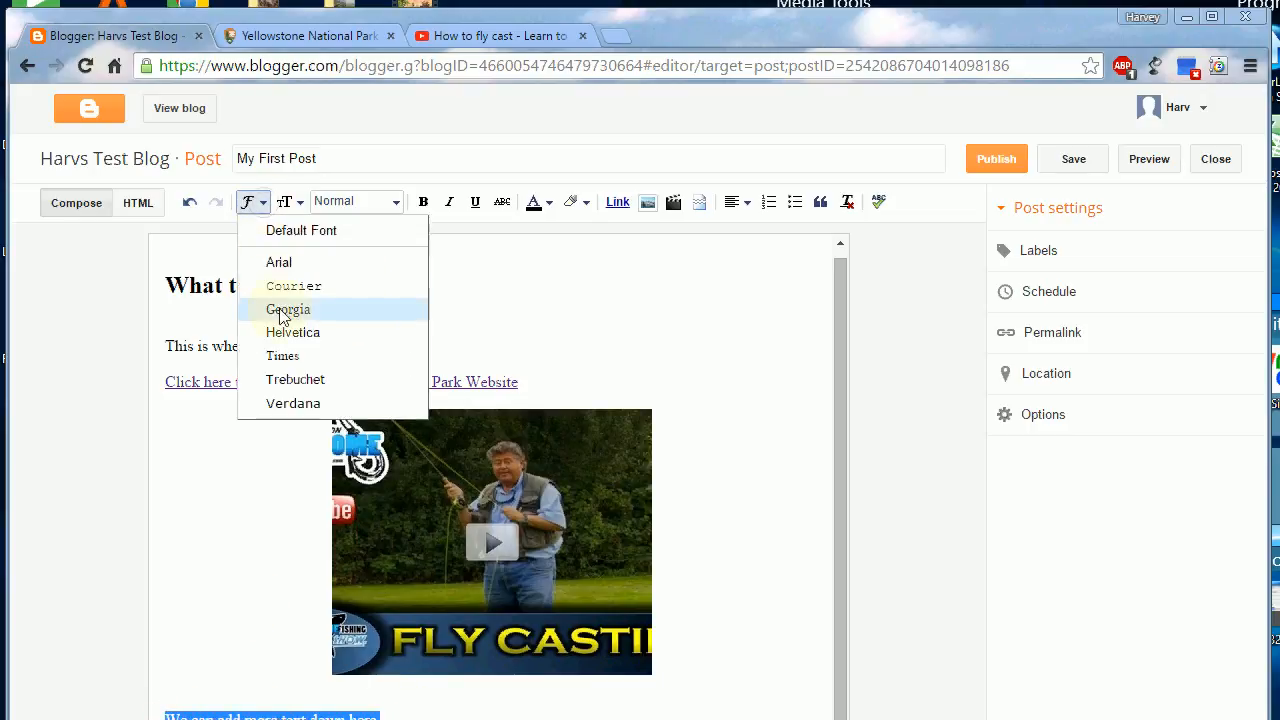
click(280, 314)
click(250, 202)
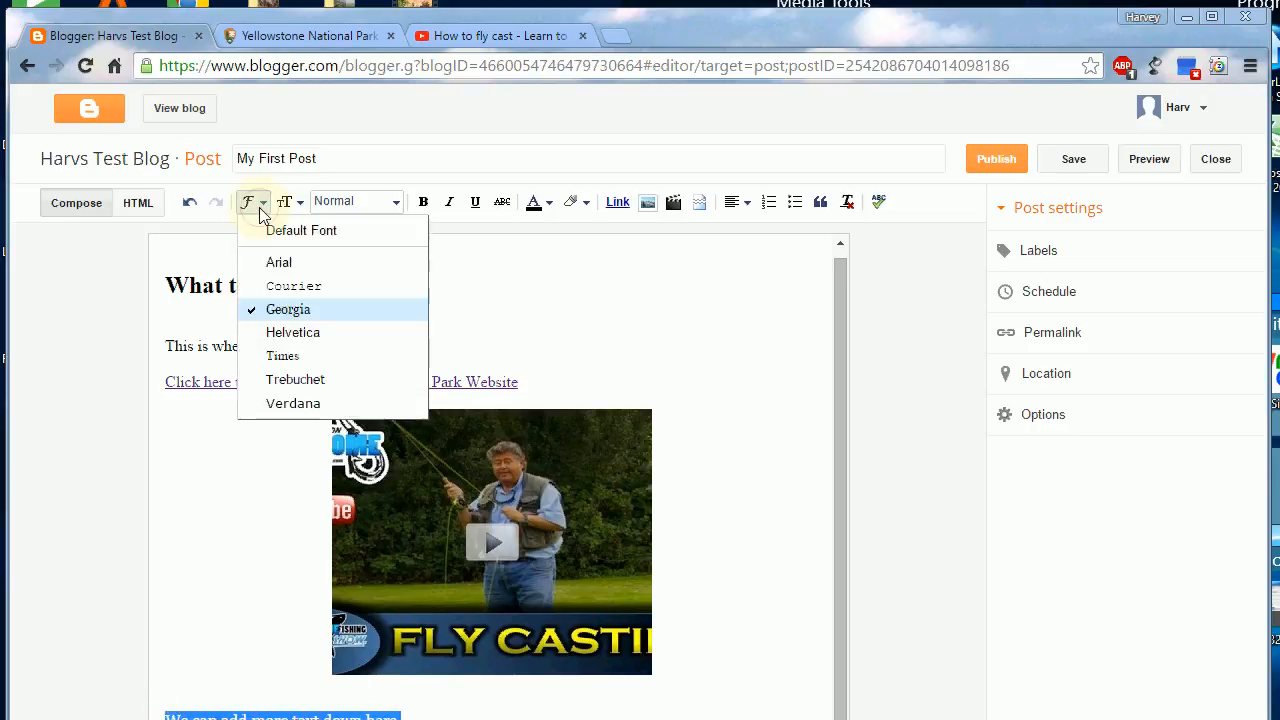
click(270, 388)
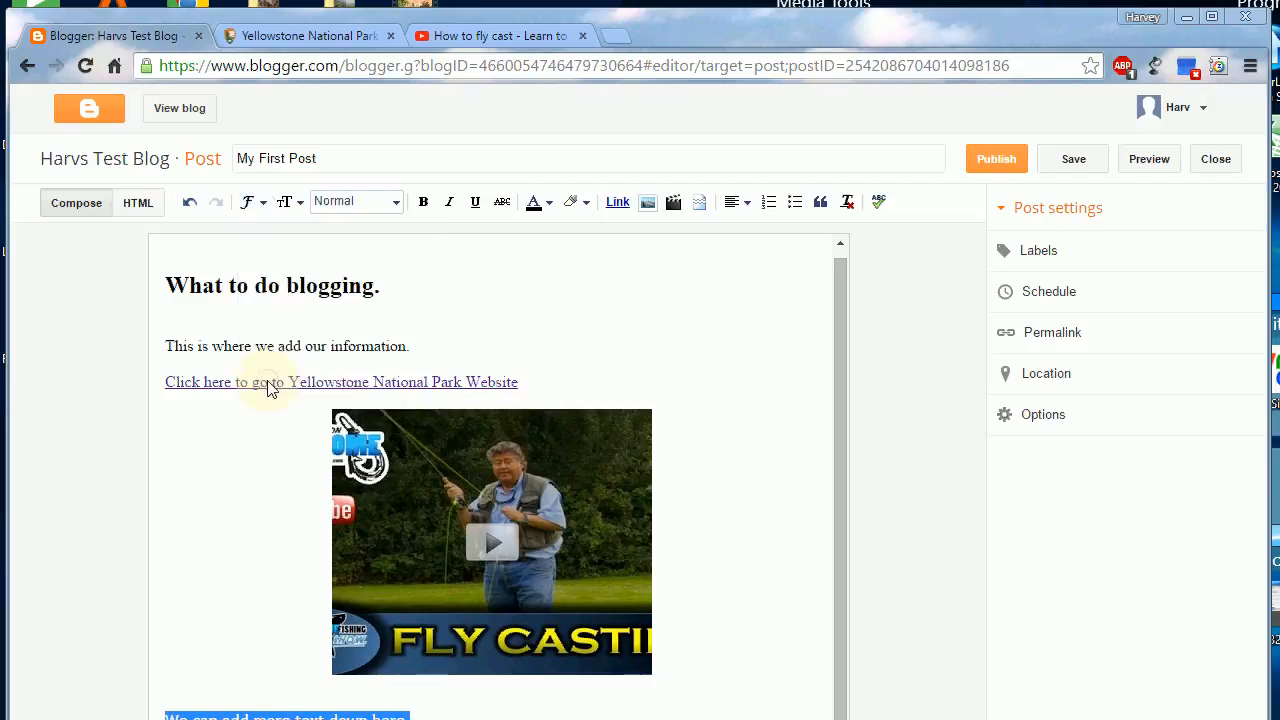
click(303, 206)
click(333, 308)
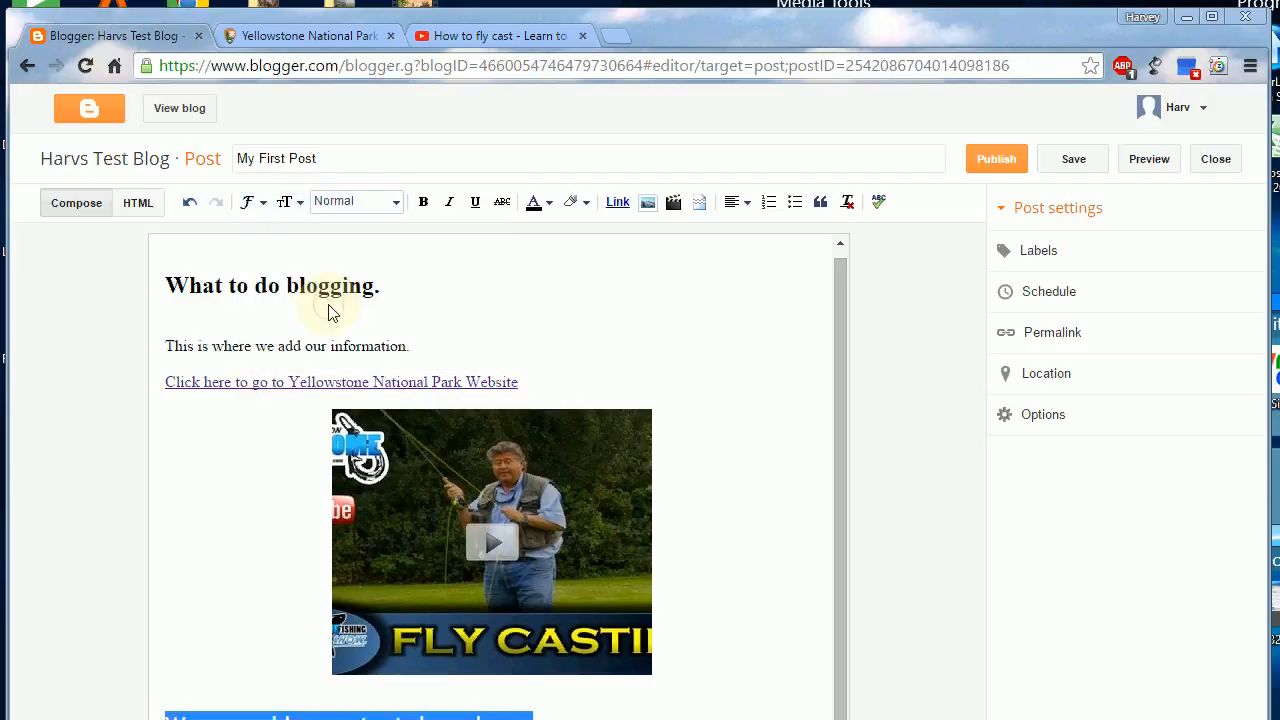
Step: Insert a jump break after the enlarged line below the video
click(580, 715)
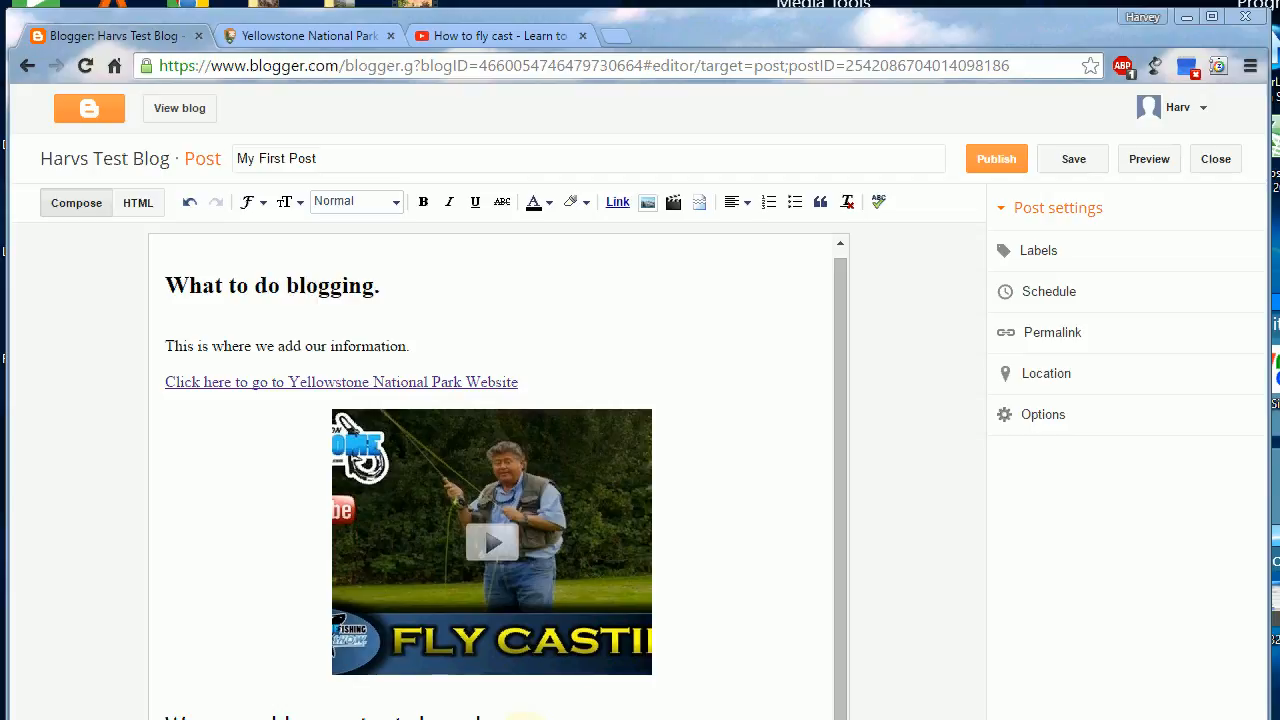
click(700, 204)
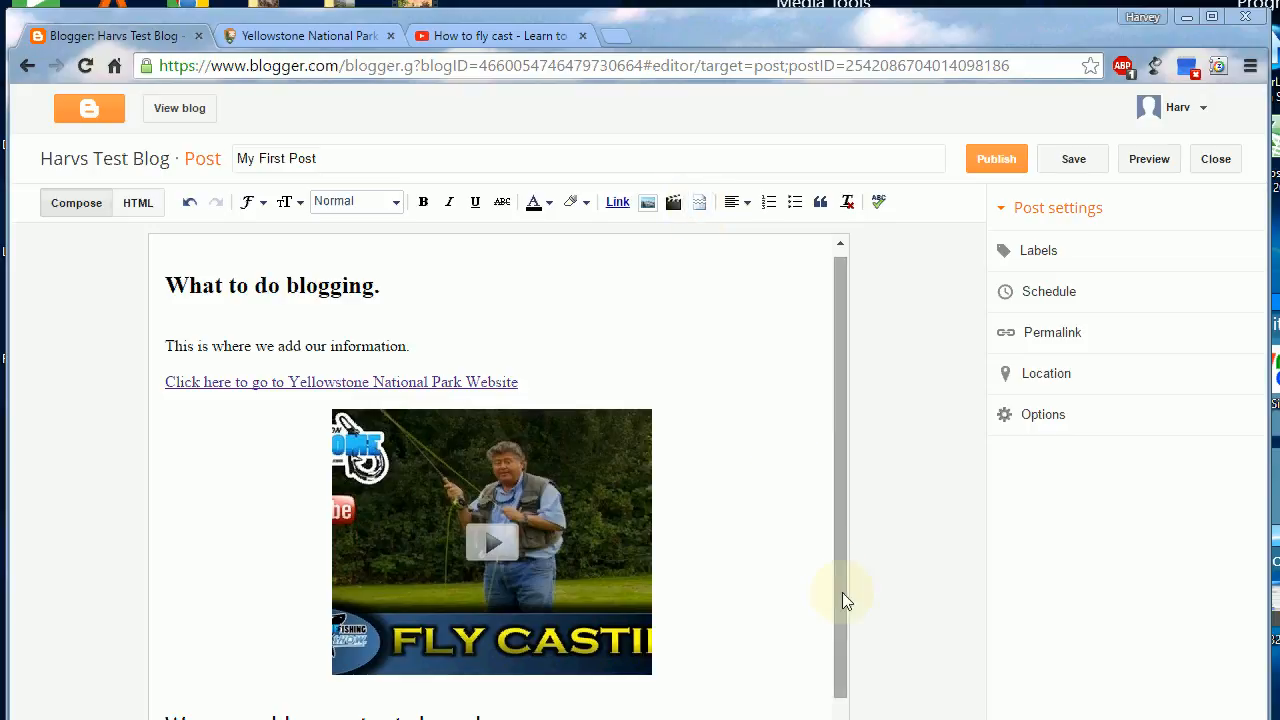
Step: Add the line "This text is below the break." under the jump break in the post
drag(842, 592, 840, 688)
click(650, 712)
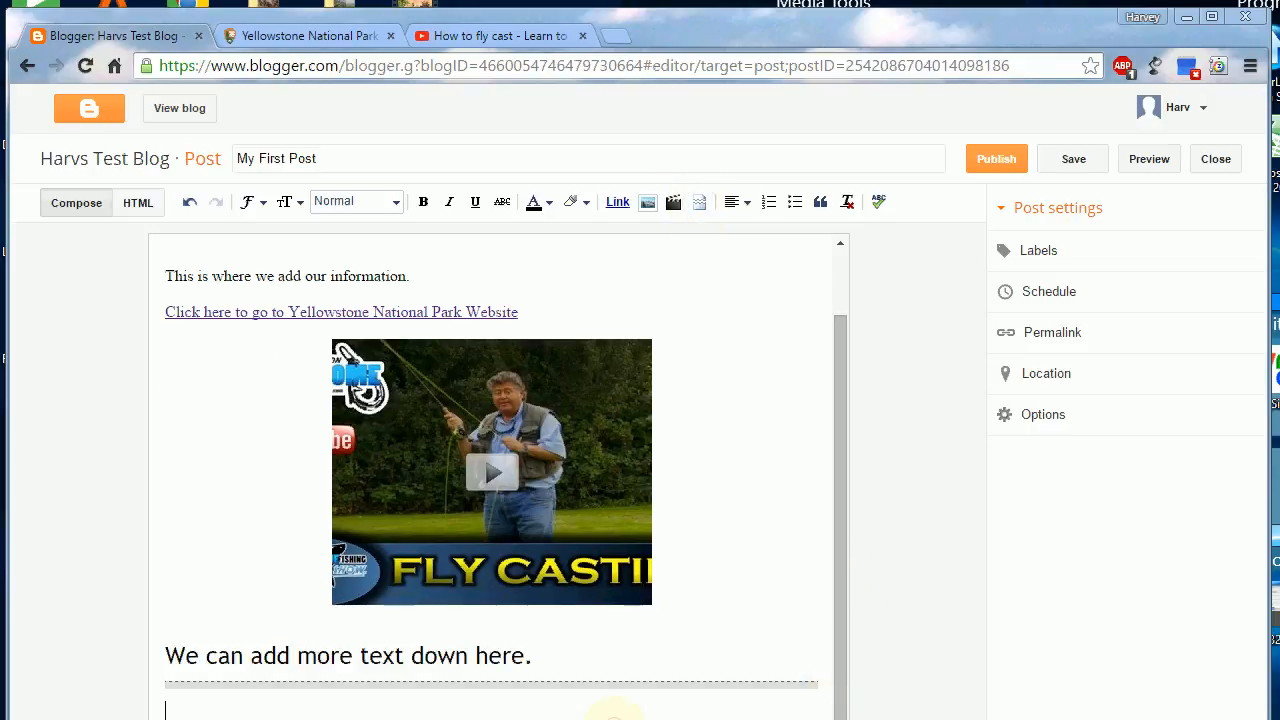
text(This text is below the break)
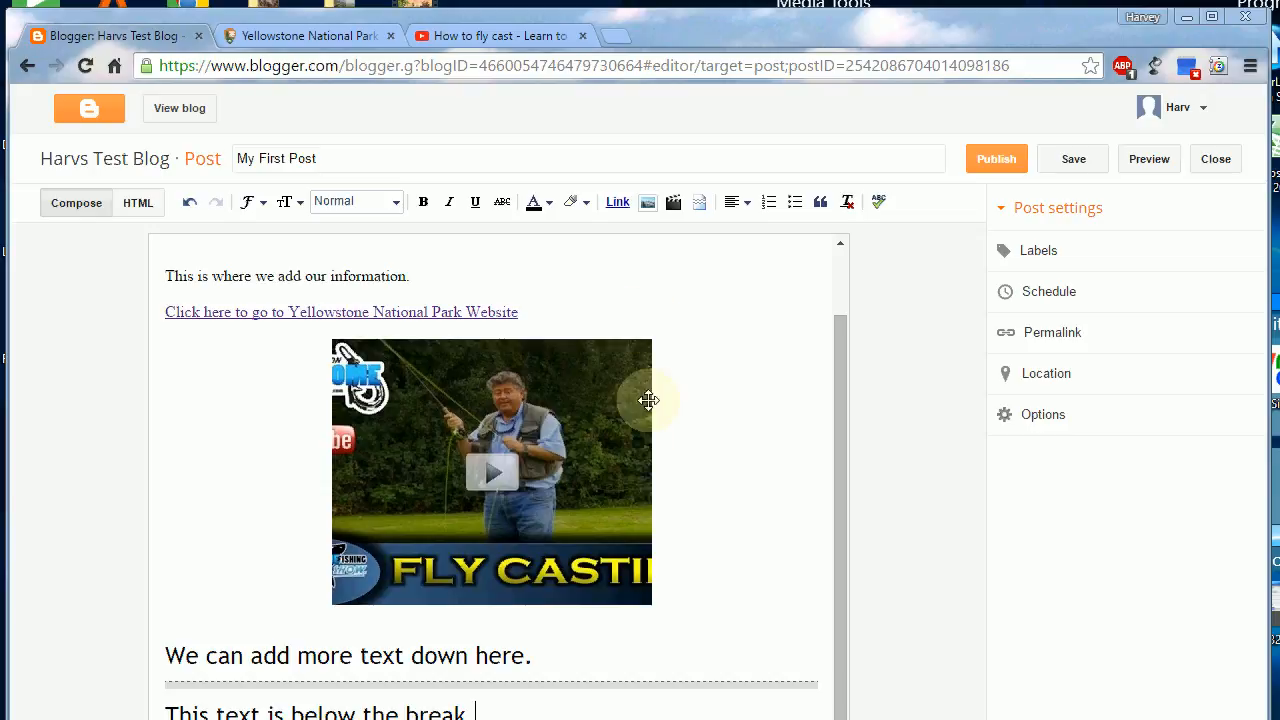
Step: Set the line below the jump break to Small text size and the Georgia font
drag(478, 712, 164, 713)
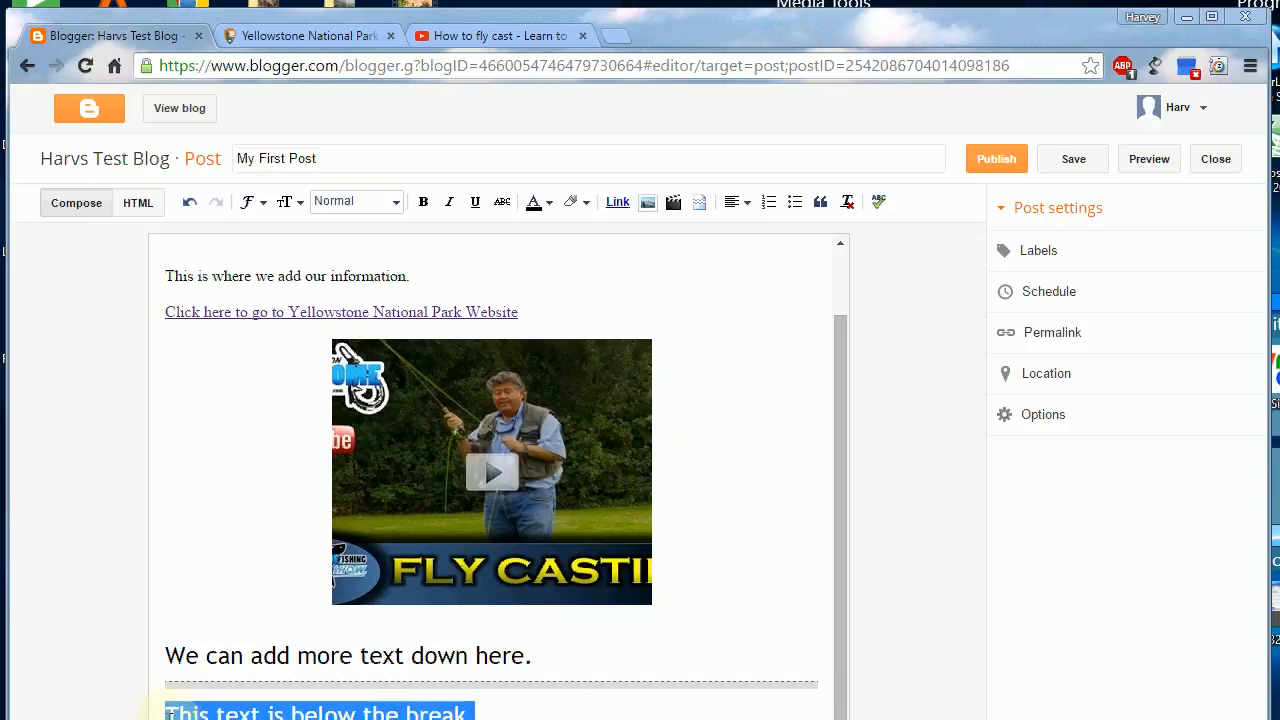
click(296, 202)
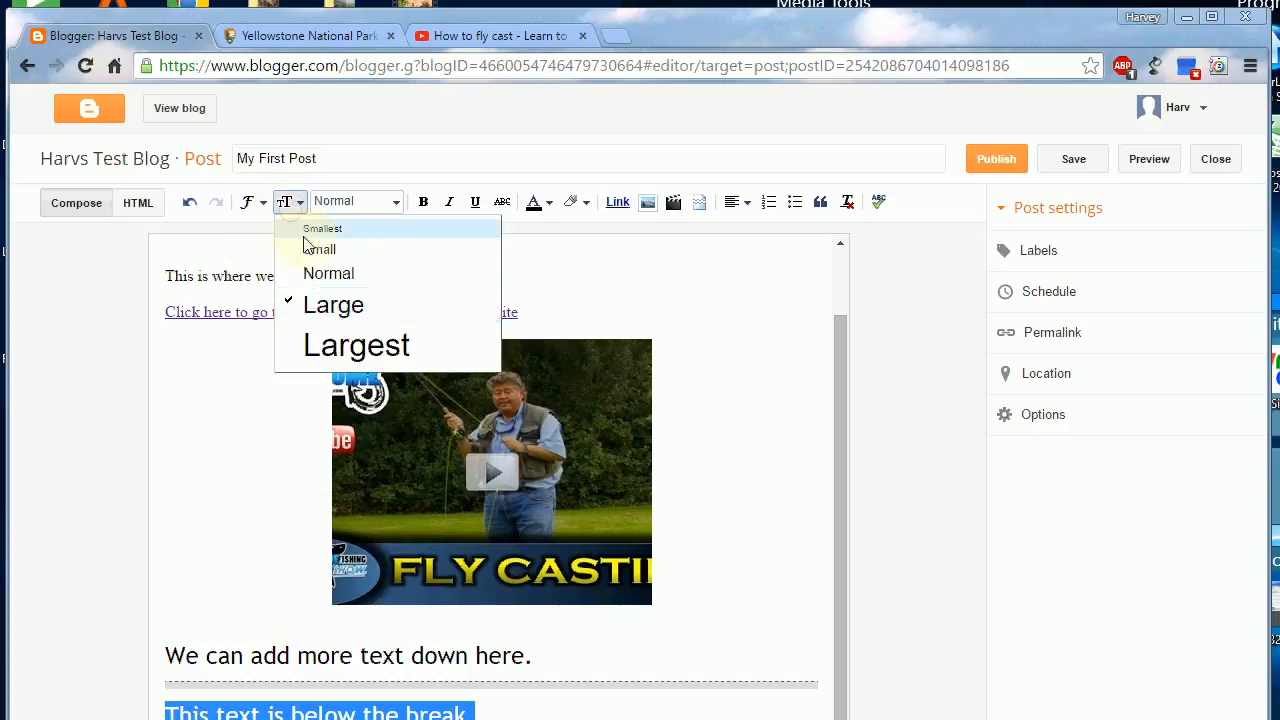
click(309, 252)
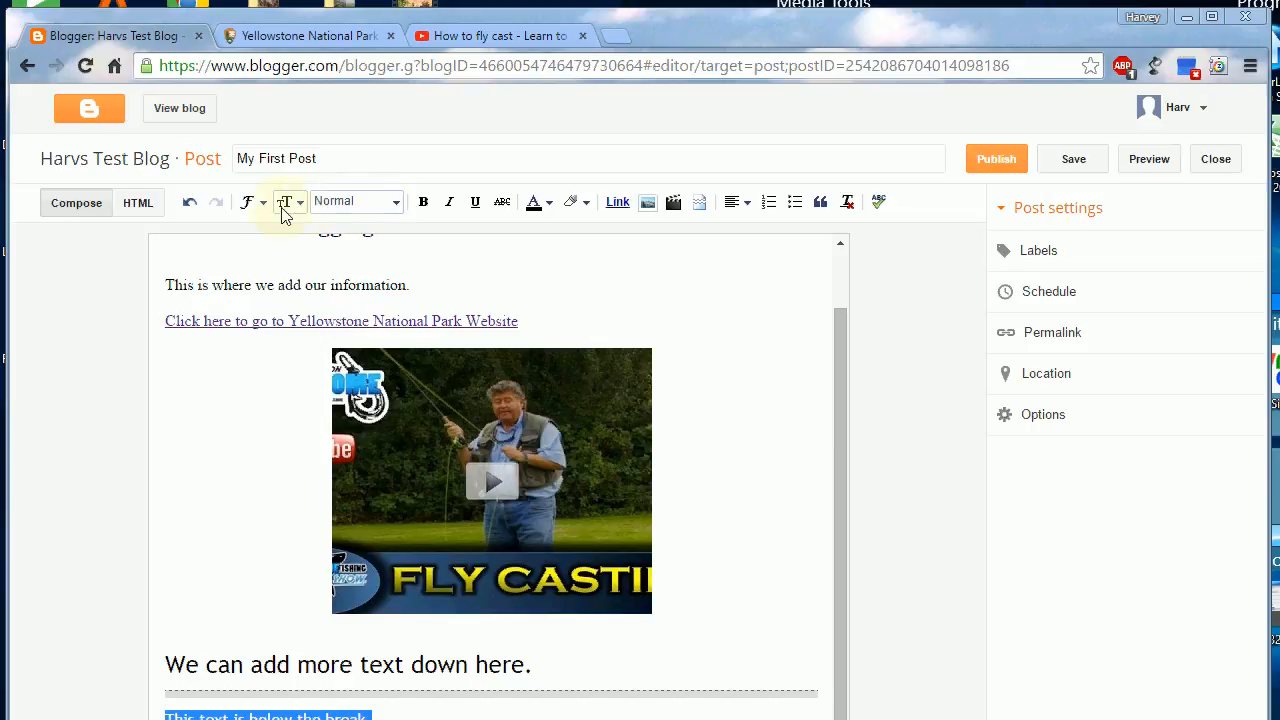
click(250, 203)
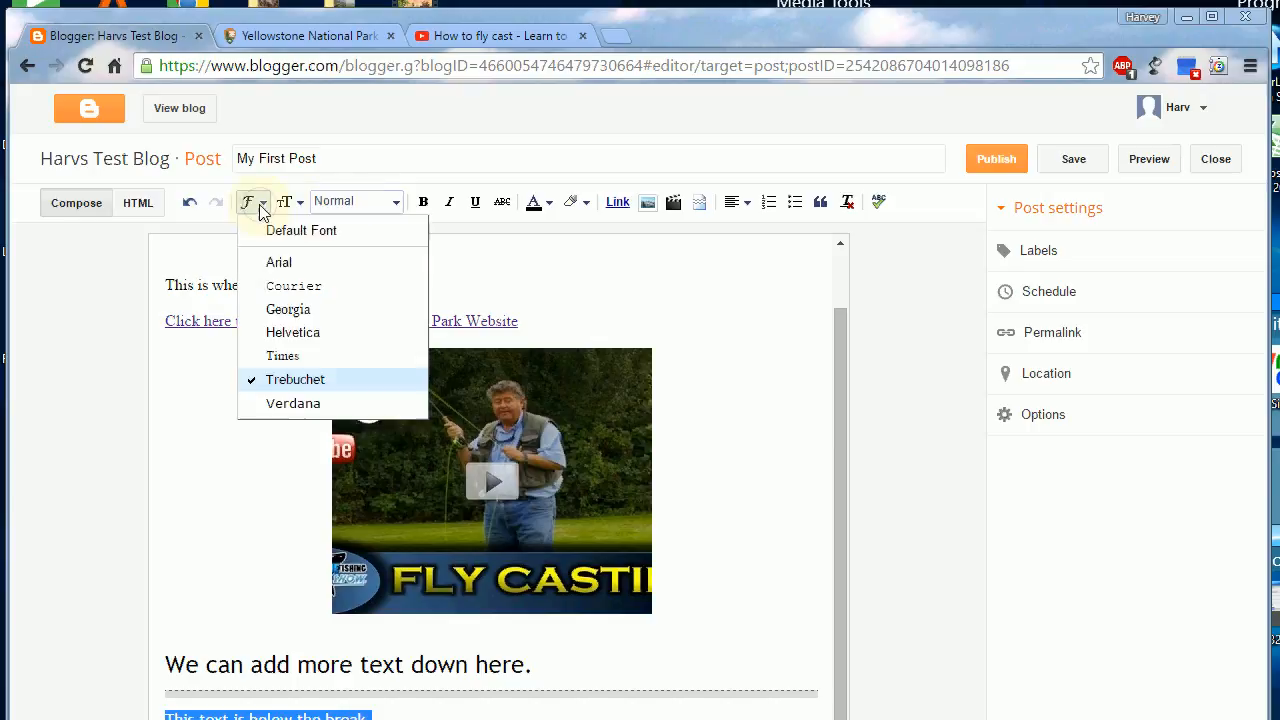
click(290, 312)
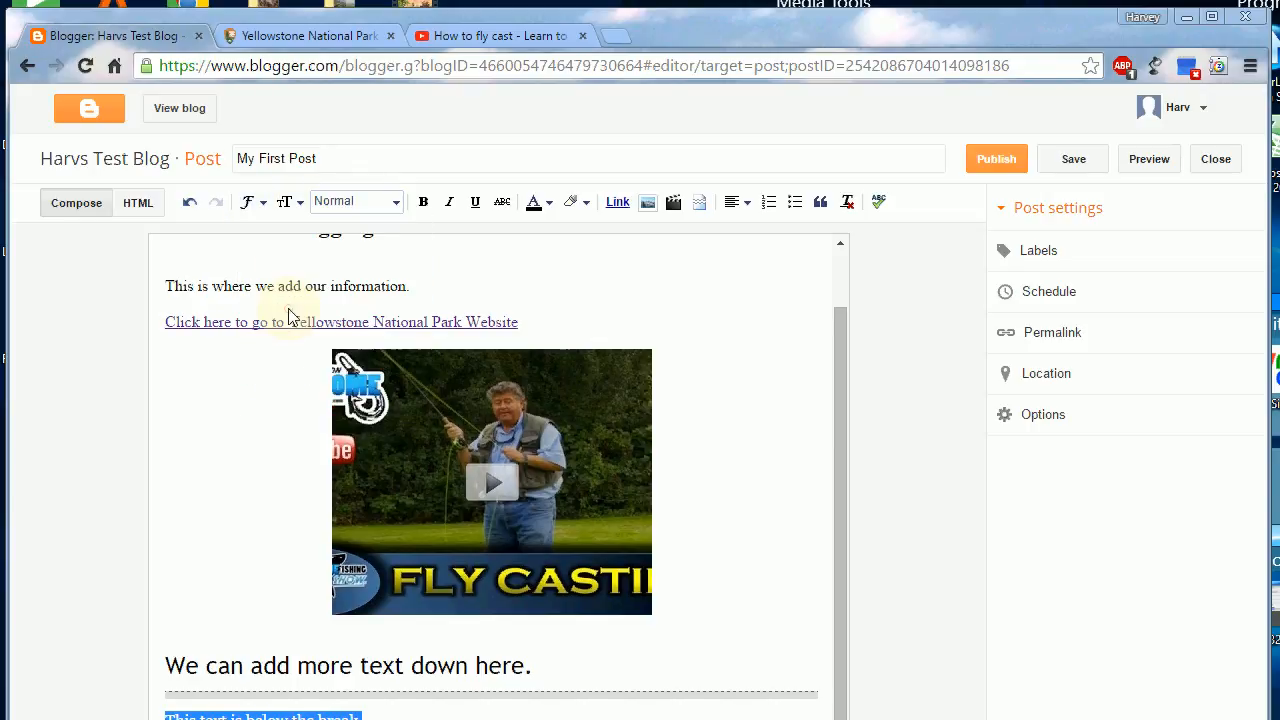
click(424, 714)
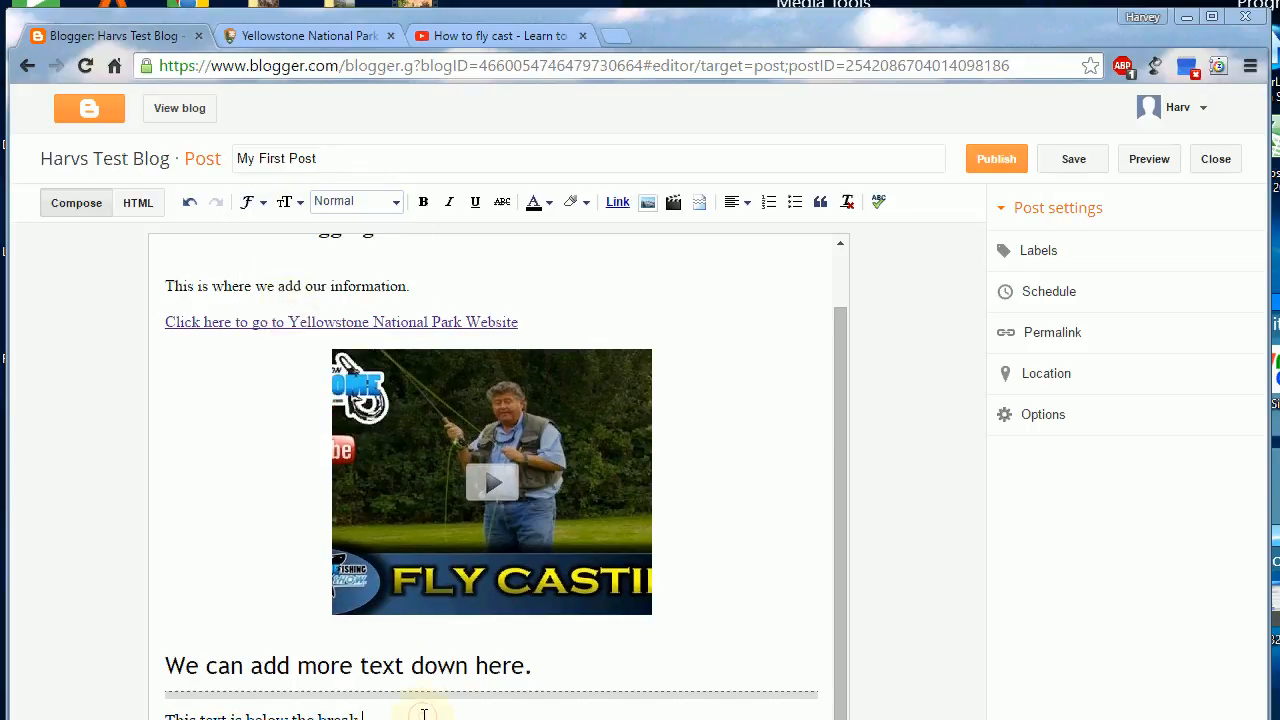
Step: Publish the post and open the test blog's overview page from the list of blogs
click(995, 162)
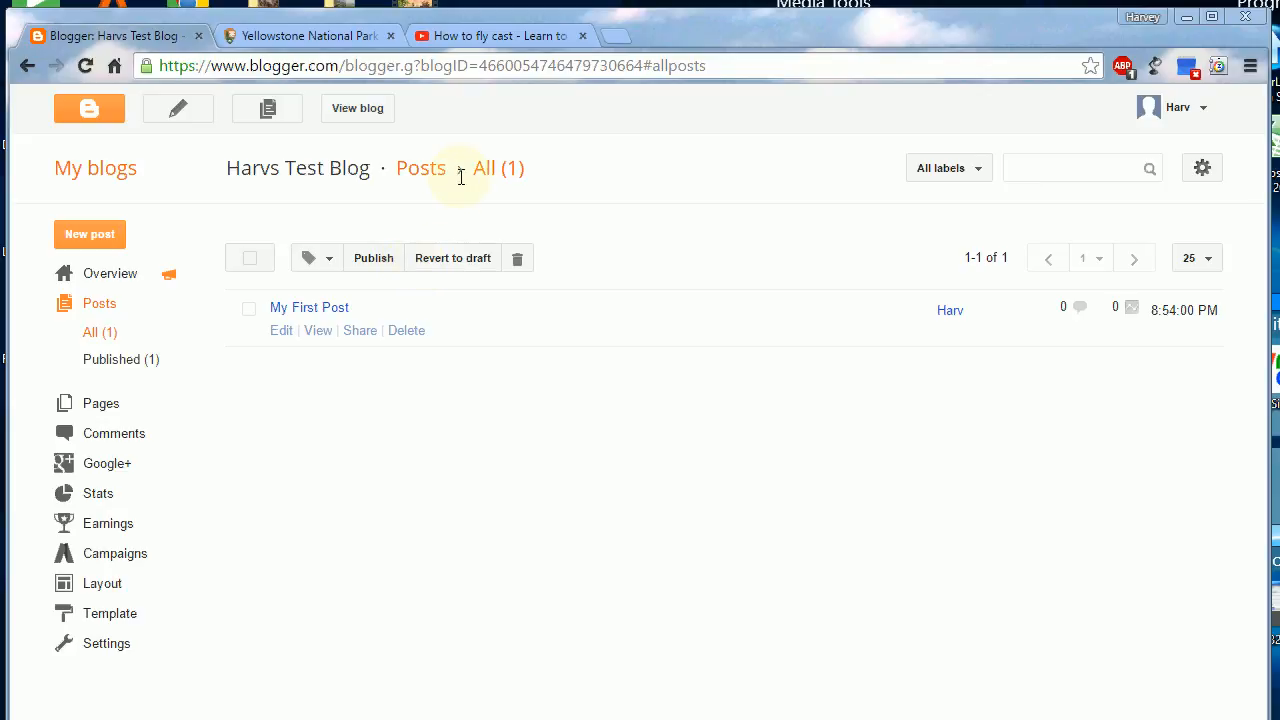
click(88, 170)
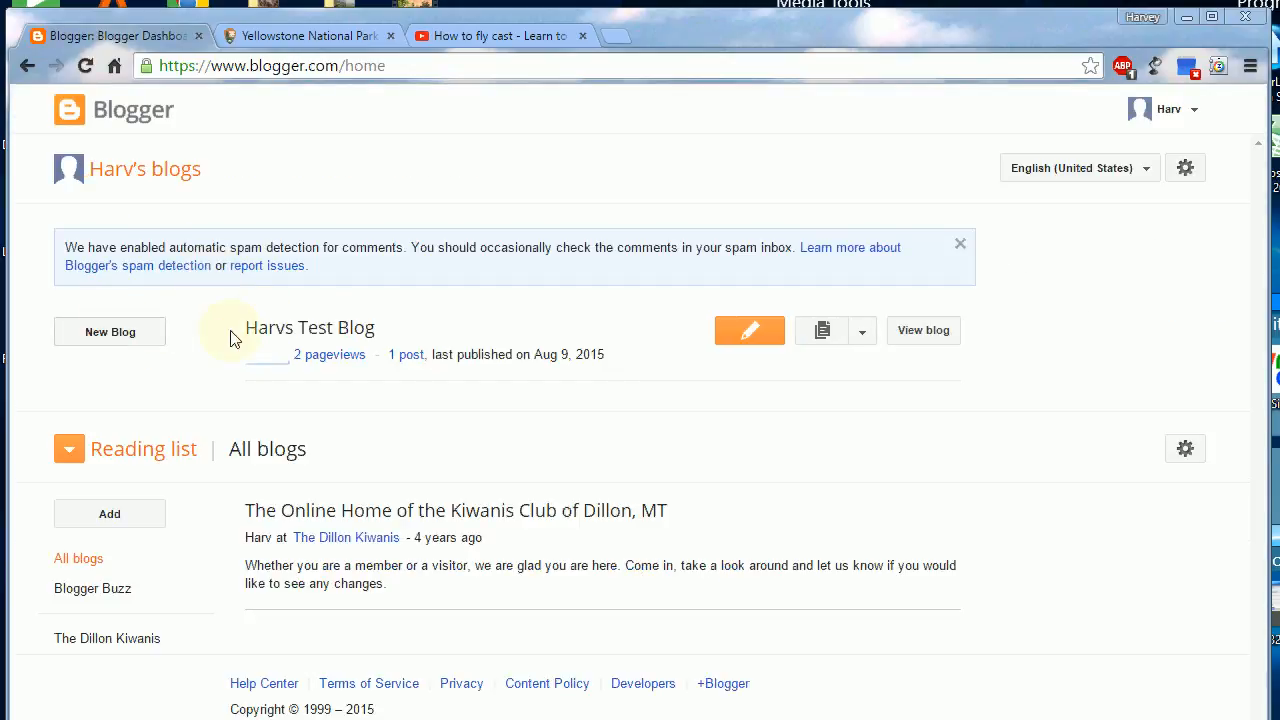
click(325, 336)
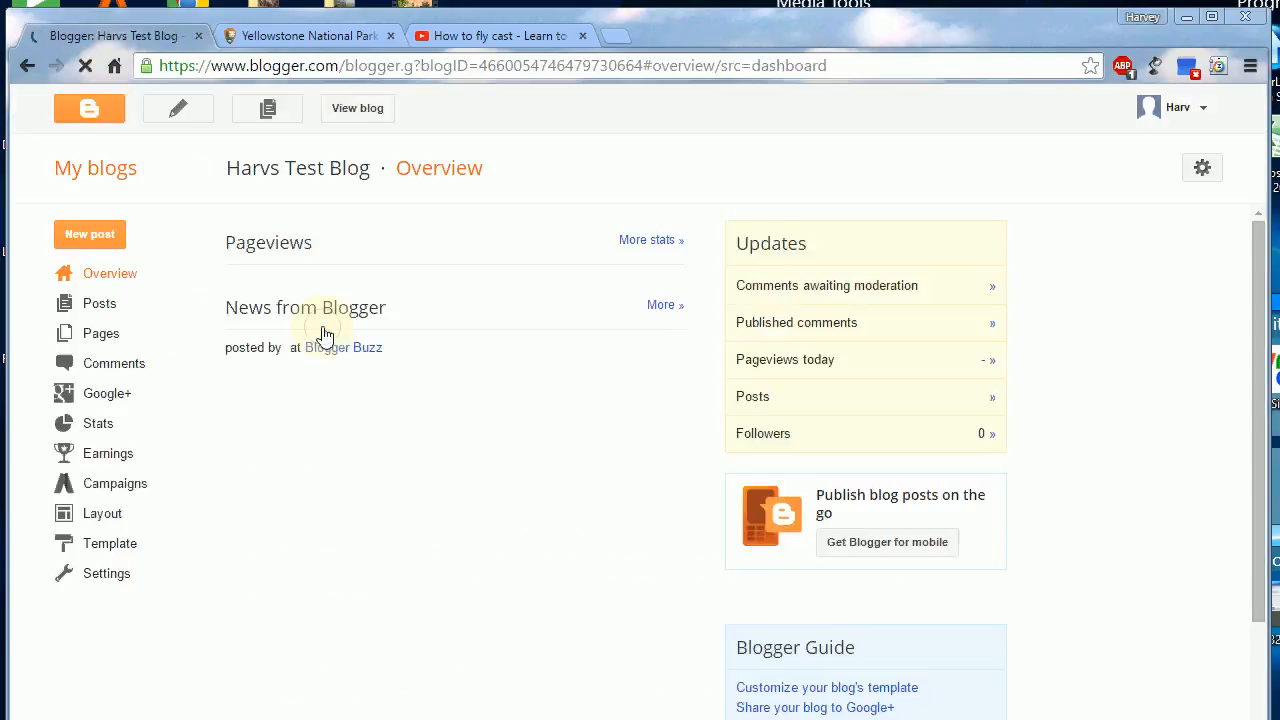
scroll(337, 358, down, 3)
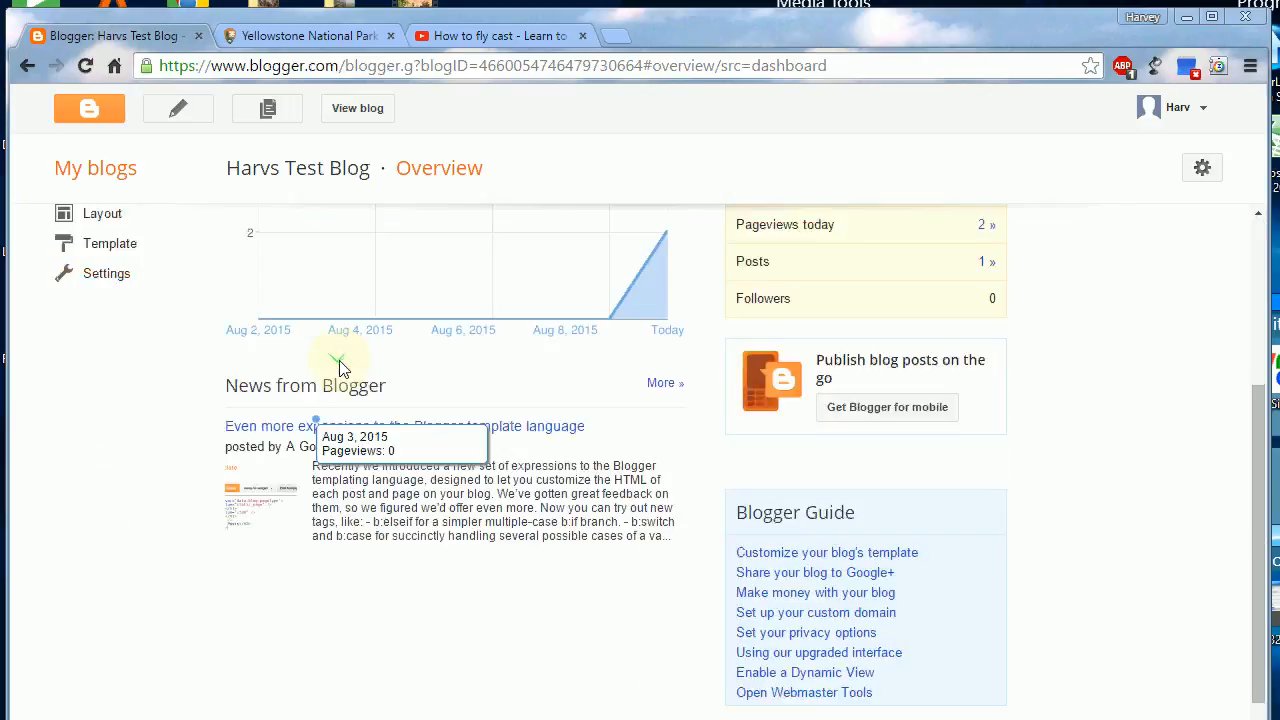
scroll(337, 366, up, 3)
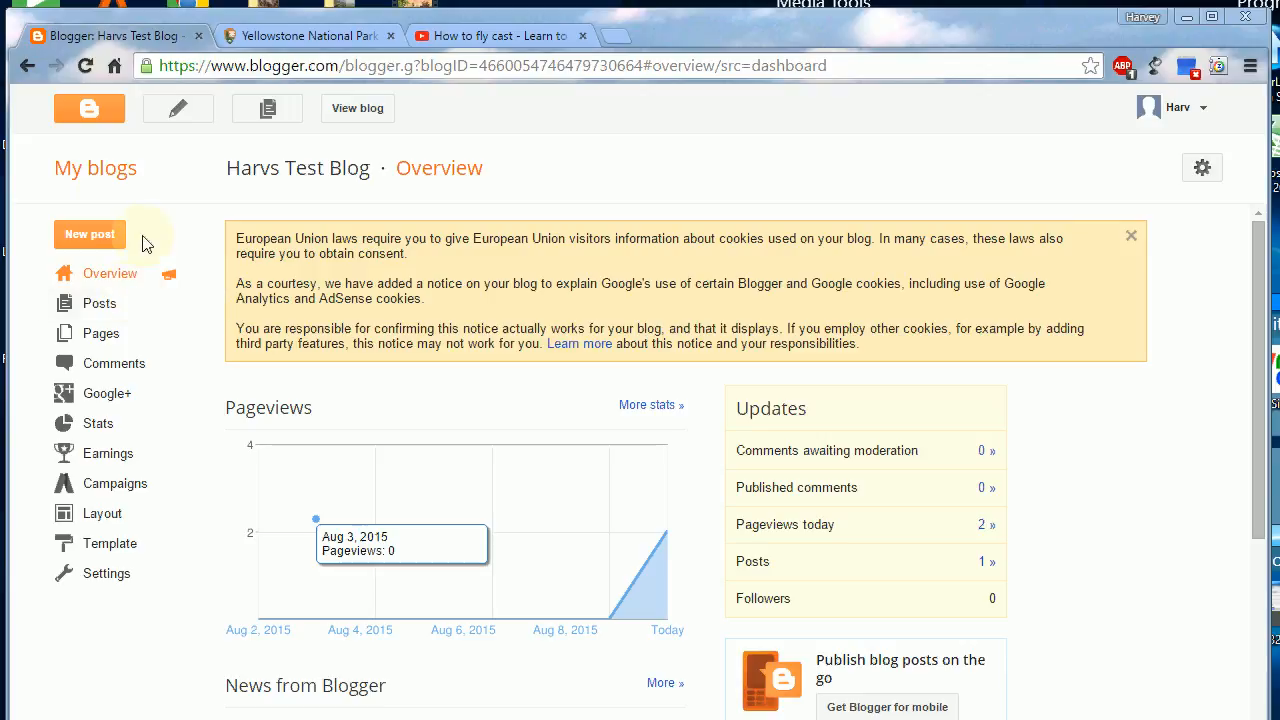
Step: View the live blog and check how "My First Post" appears down to its jump break
click(354, 110)
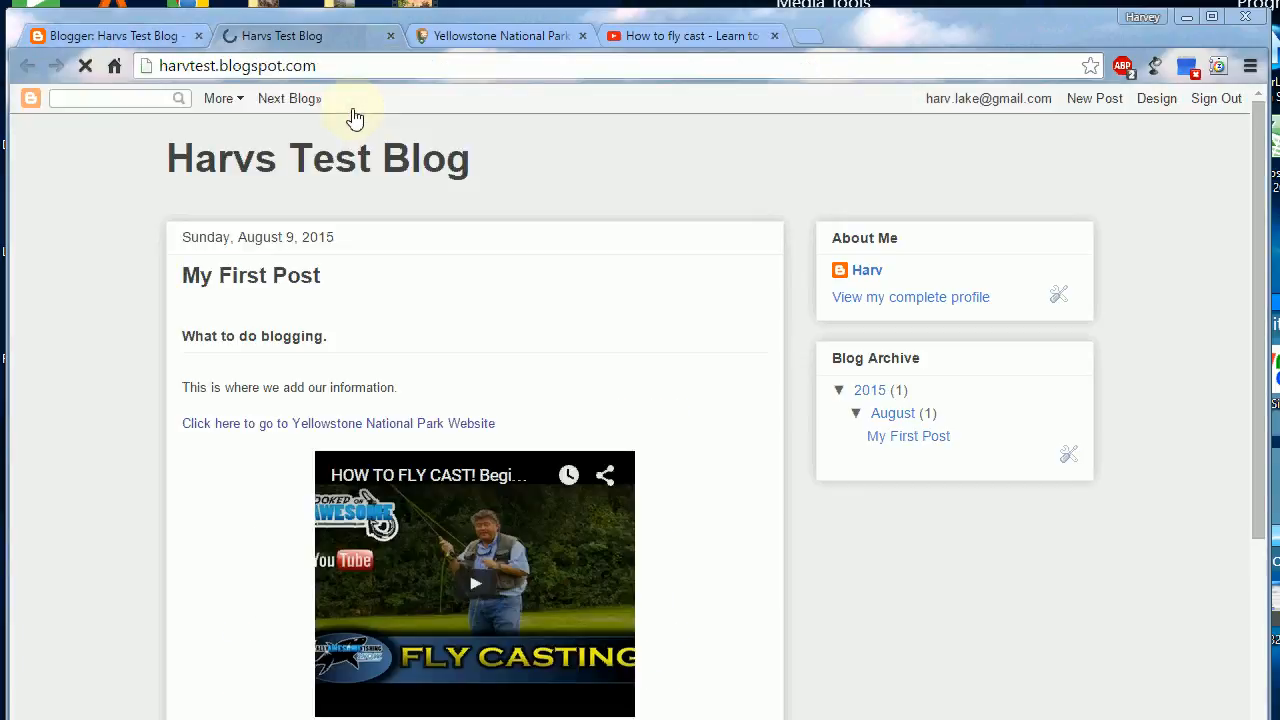
scroll(645, 383, down, 3)
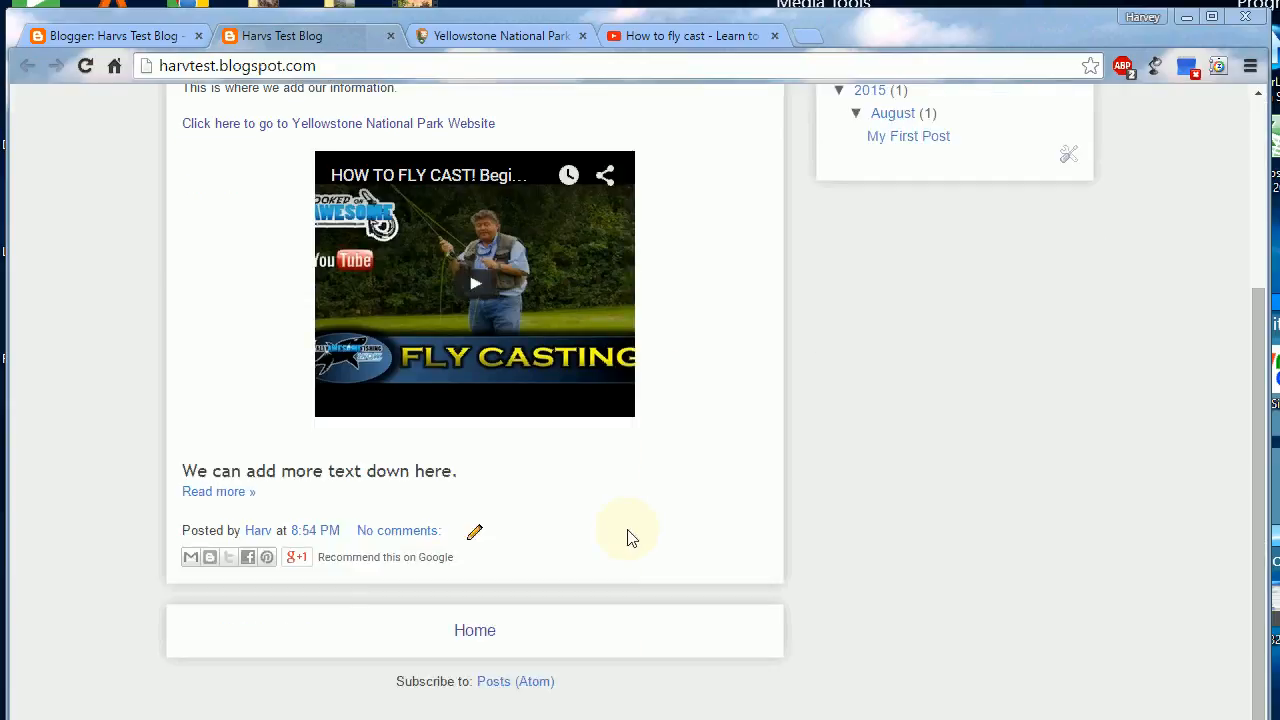
scroll(563, 540, up, 3)
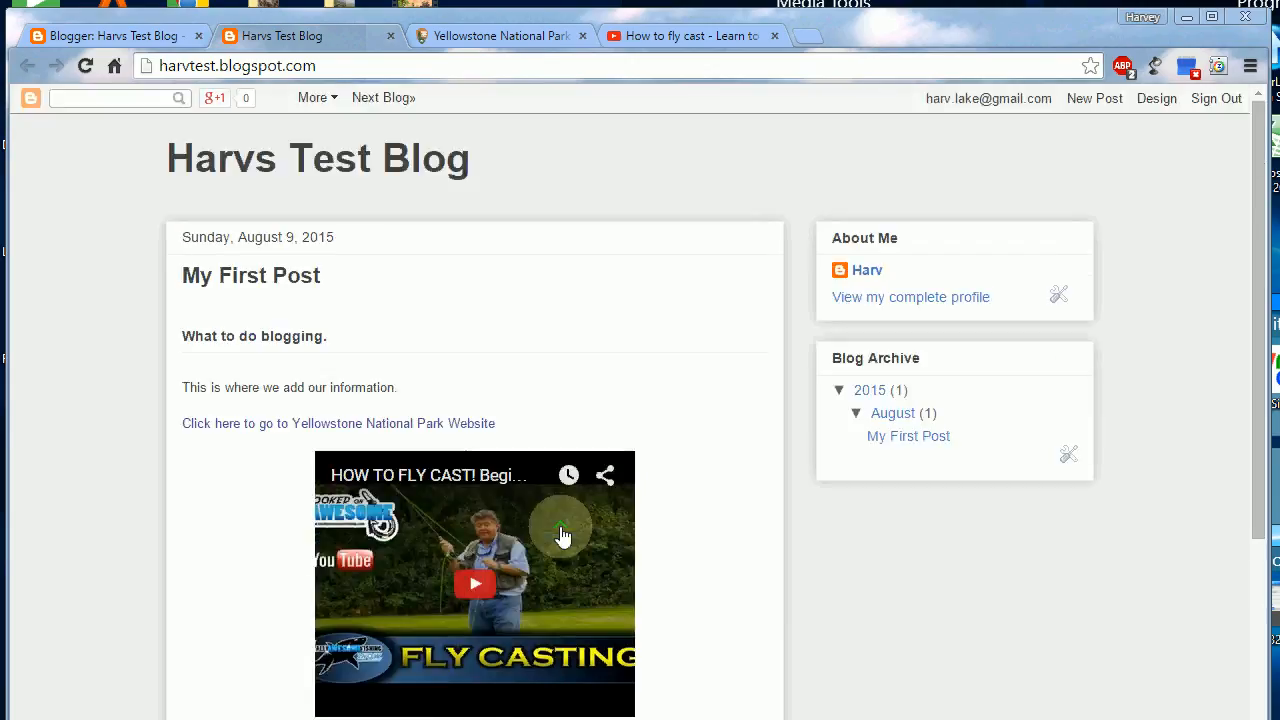
scroll(458, 408, down, 1)
scroll(458, 408, down, 2)
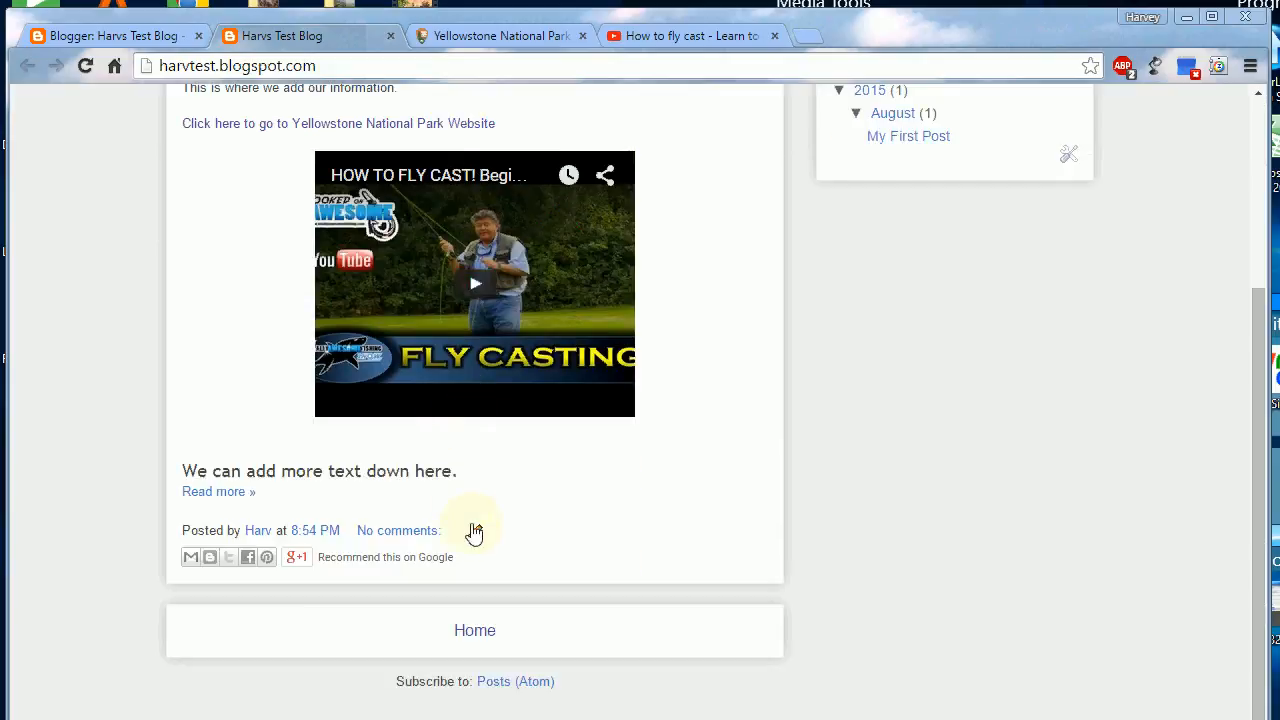
scroll(657, 457, up, 3)
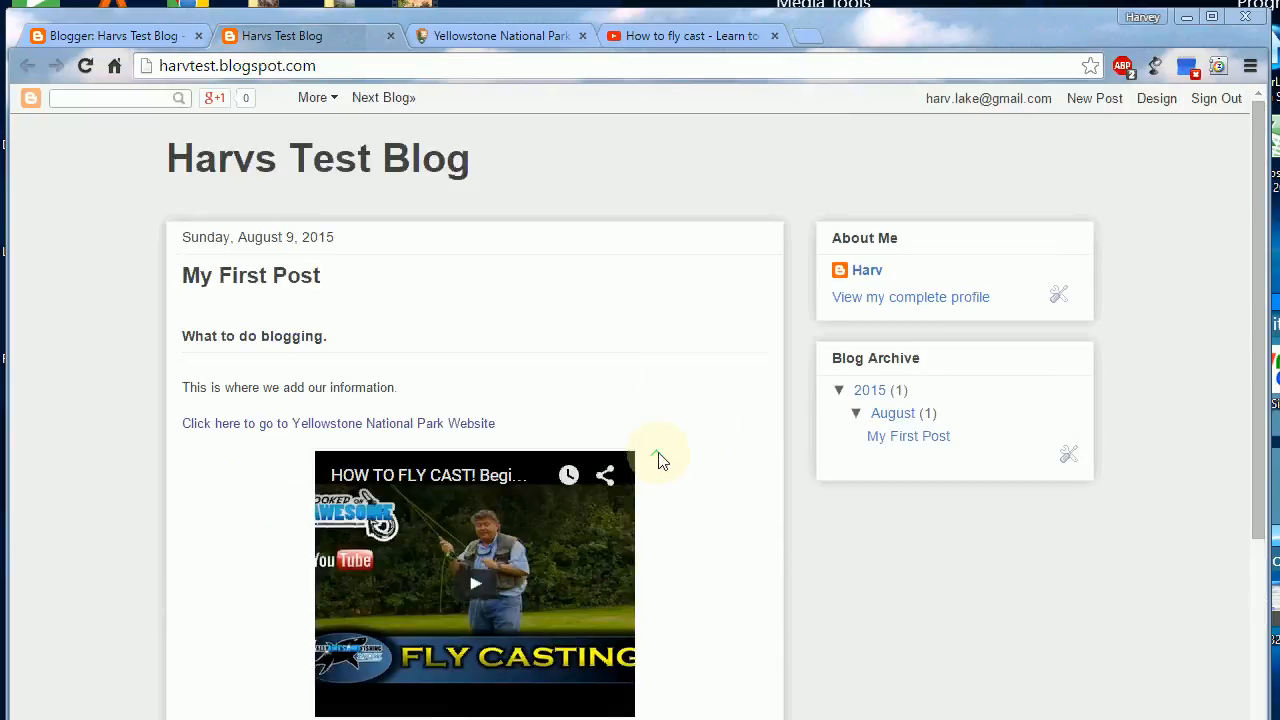
scroll(610, 300, down, 3)
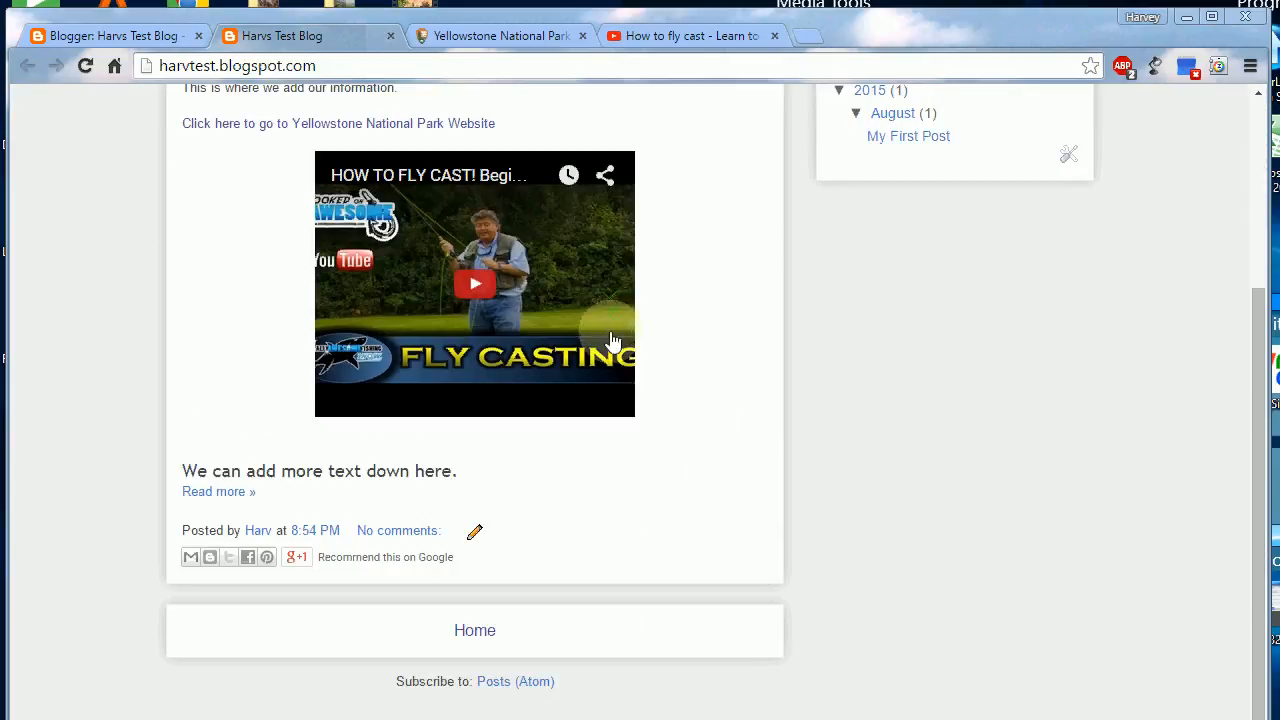
Step: Open the full post through its "Read more" link and check the text below the break and the comment area
click(210, 495)
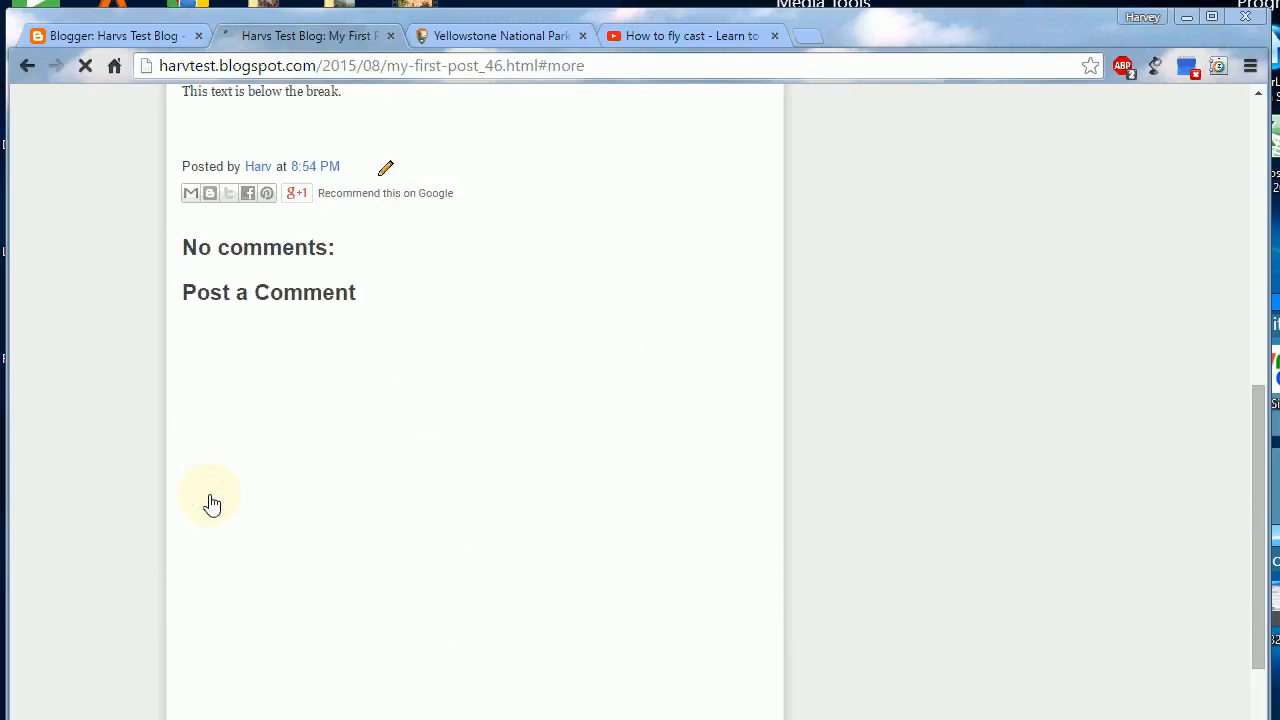
scroll(463, 337, up, 2)
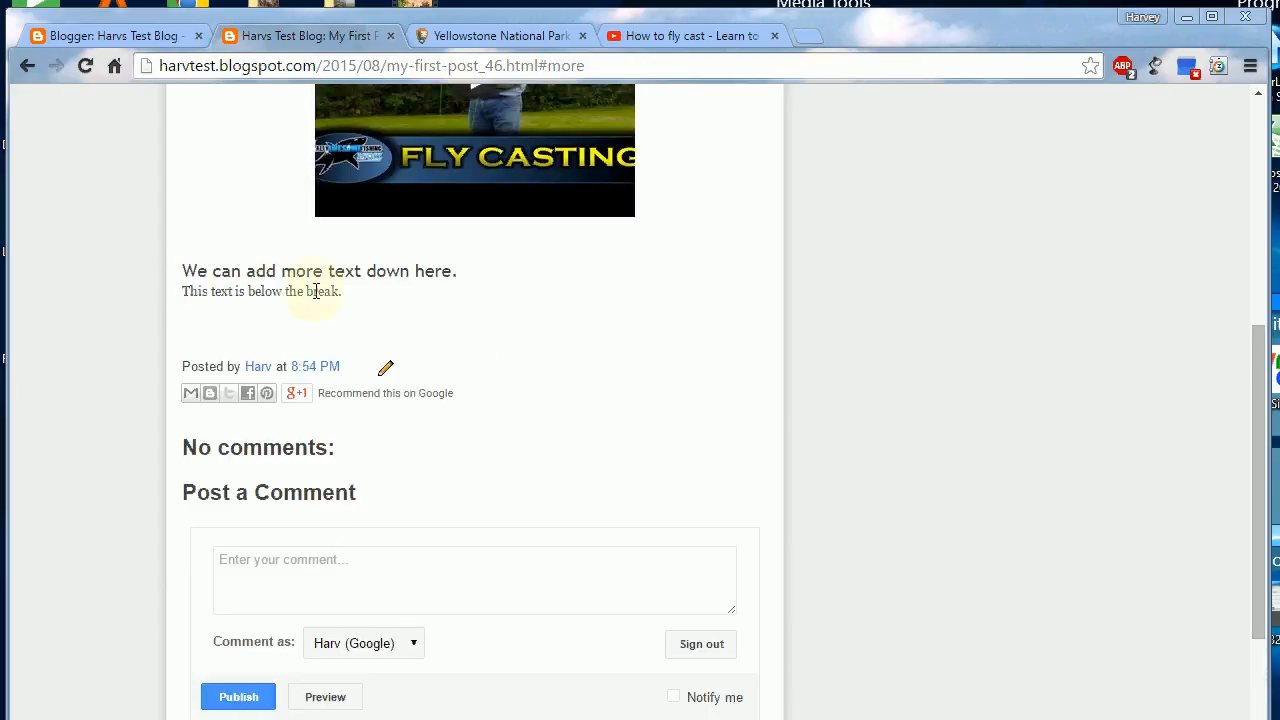
scroll(386, 349, up, 3)
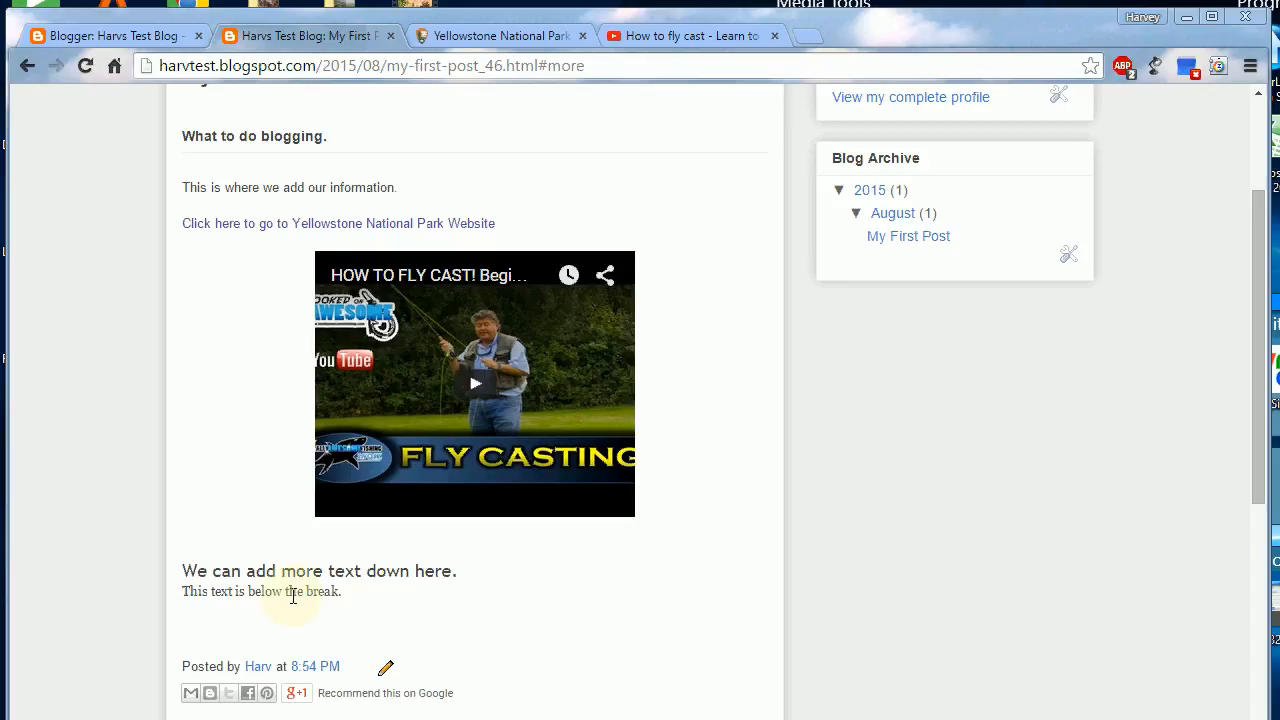
scroll(343, 608, up, 2)
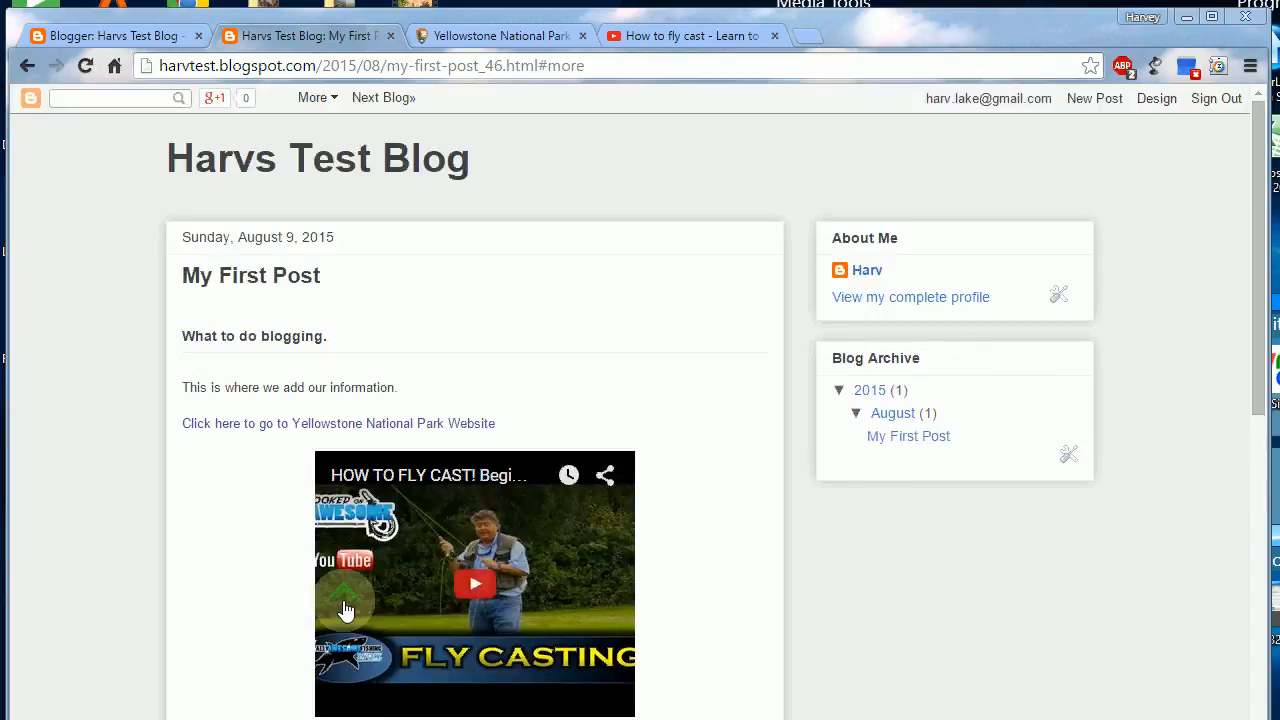
scroll(343, 608, down, 4)
scroll(343, 600, down, 4)
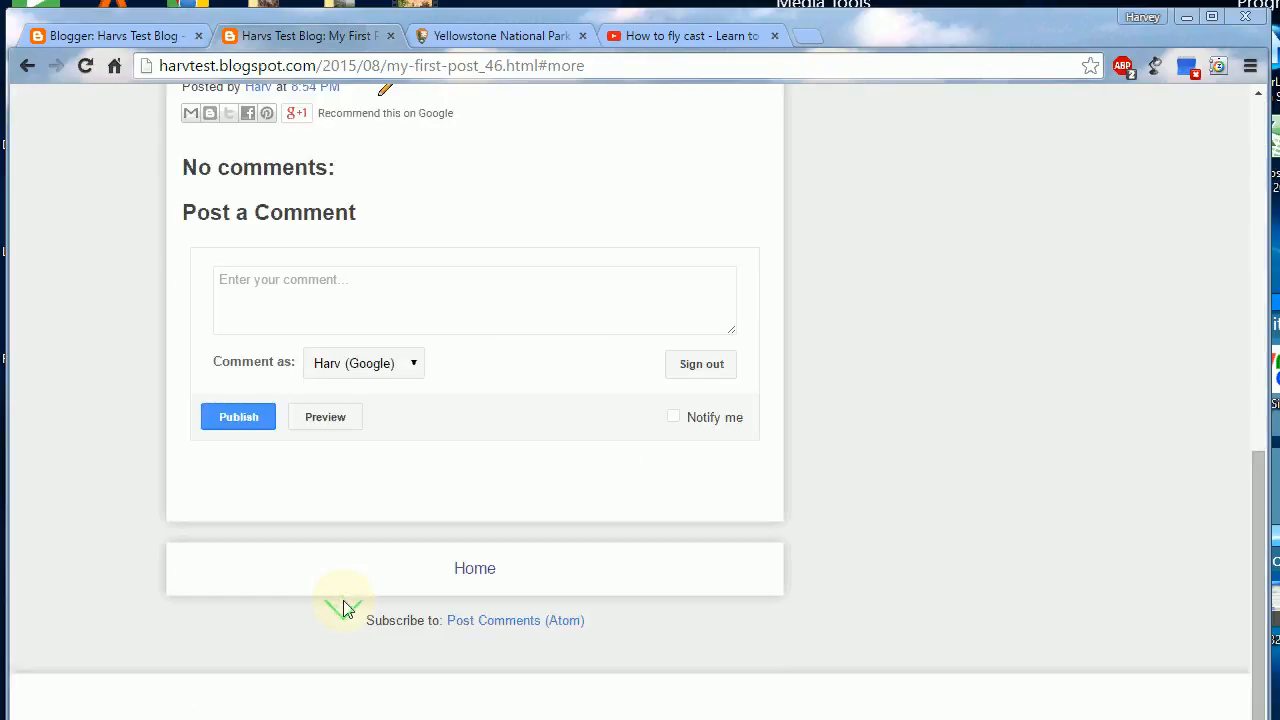
scroll(343, 608, up, 8)
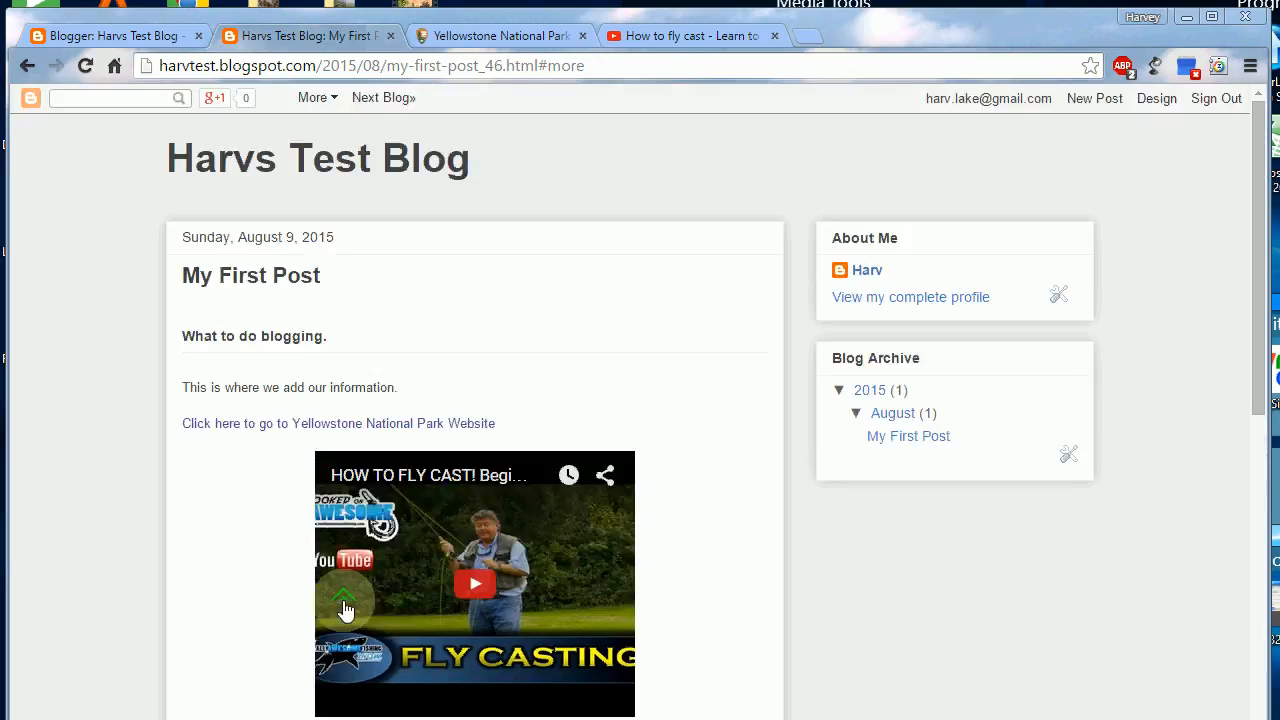